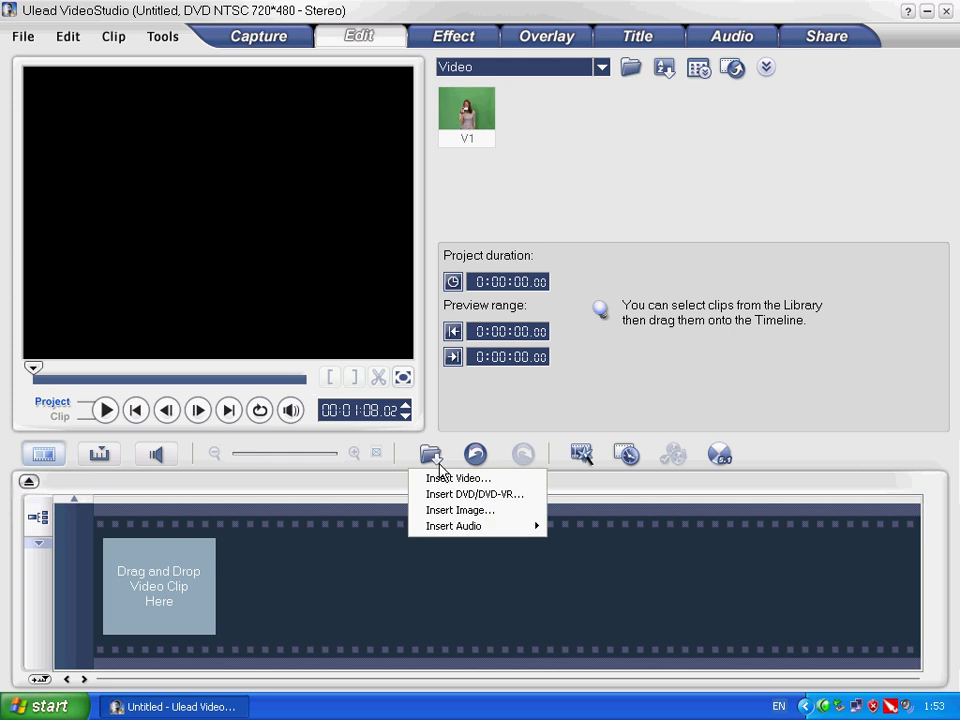
Step: Insert all the images from the อัลบั้มภาพ folder on the STAR (D:) drive into the project
{"action": "left_click", "coordinate": [441, 518]}
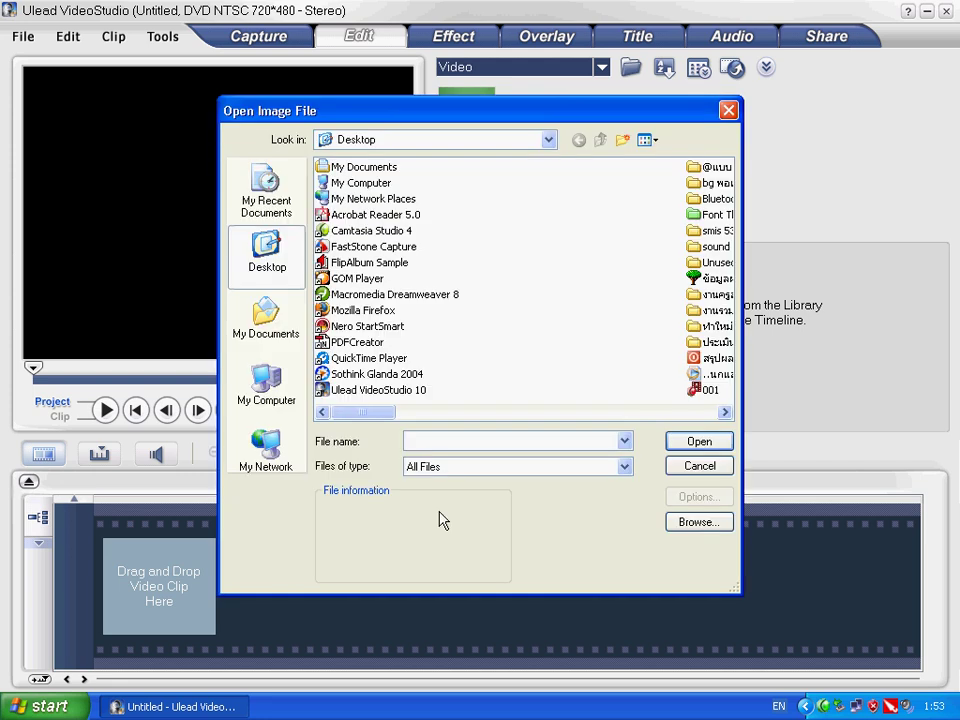
{"action": "left_click", "coordinate": [243, 405]}
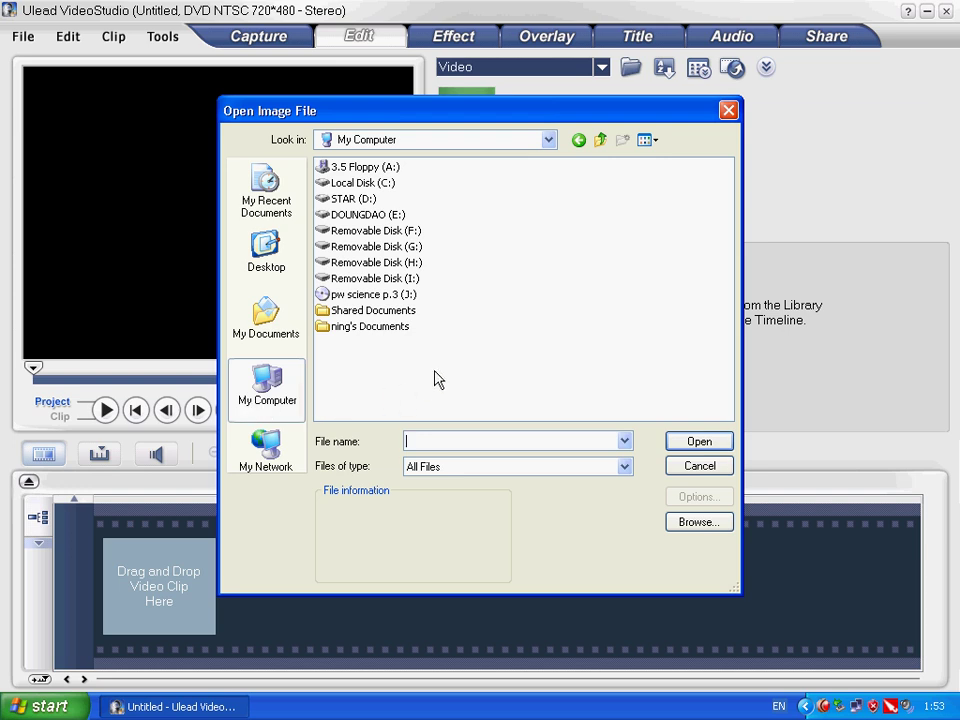
{"action": "double_click", "coordinate": [366, 198]}
{"action": "double_click", "coordinate": [365, 200]}
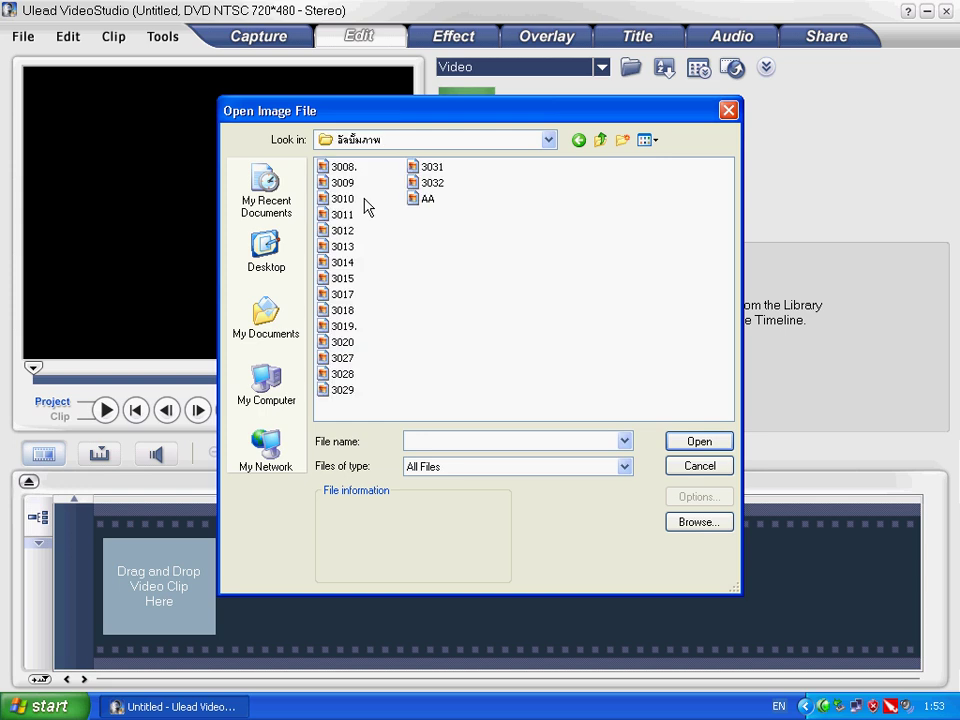
{"action": "left_click_drag", "start_coordinate": [543, 398], "coordinate": [324, 163]}
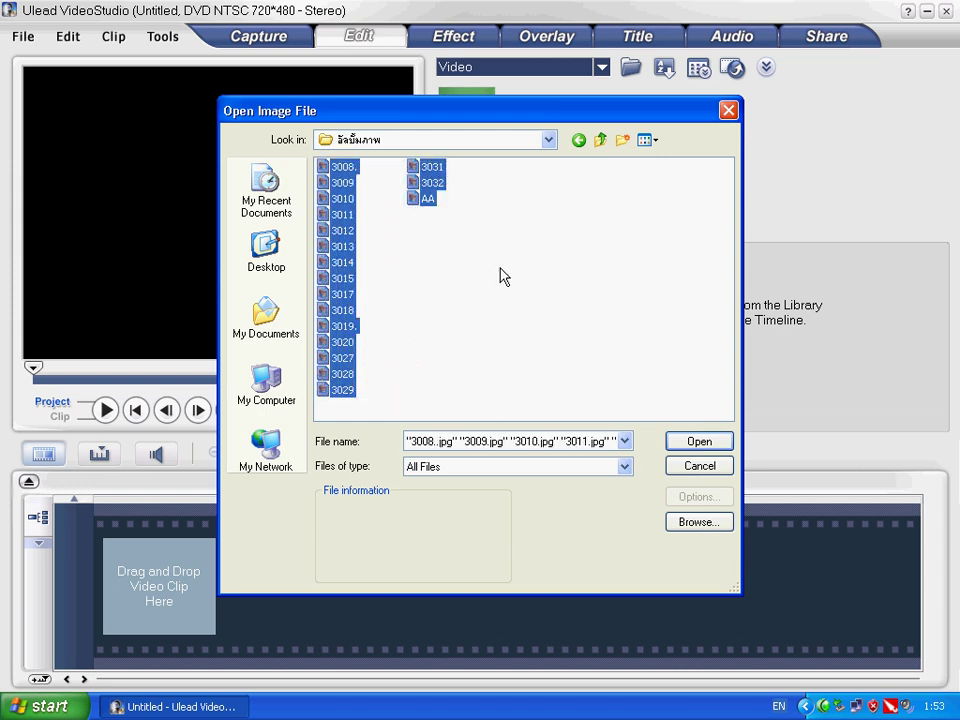
{"action": "left_click", "coordinate": [686, 443]}
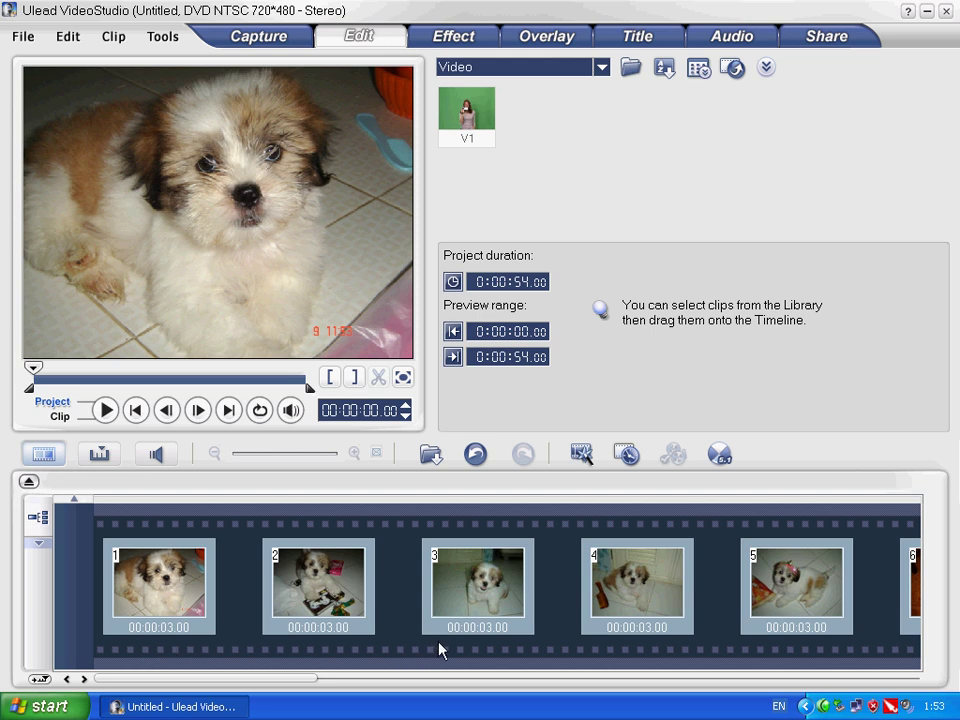
Step: Set the duration of each photo in the storyboard to 5 seconds
{"action": "left_click", "coordinate": [173, 600]}
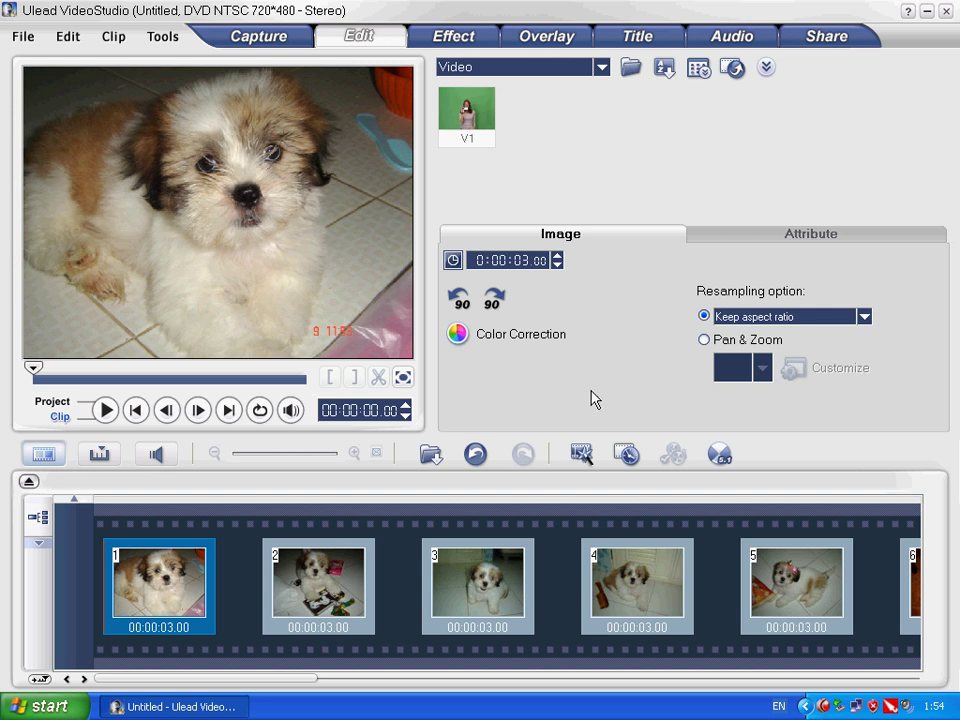
{"action": "left_click", "coordinate": [521, 262]}
{"action": "type", "text": "05"}
{"action": "key", "text": "Return"}
{"action": "left_click", "coordinate": [338, 580]}
{"action": "type", "text": "05"}
{"action": "key", "text": "Return"}
{"action": "left_click", "coordinate": [461, 583]}
{"action": "left_click", "coordinate": [518, 262]}
{"action": "type", "text": "05"}
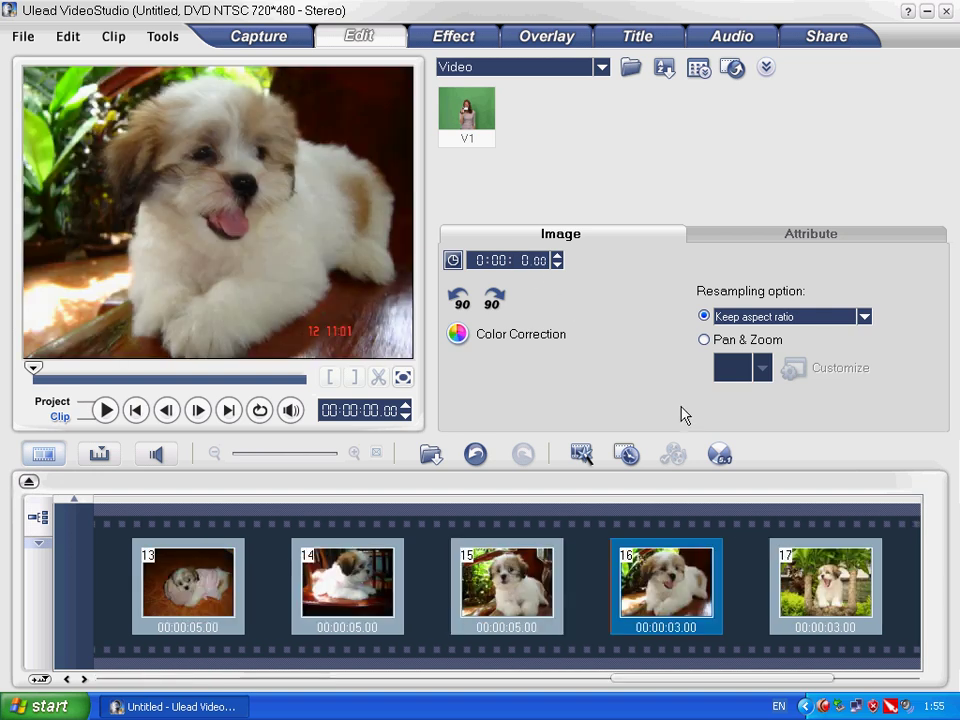
{"action": "type", "text": "5"}
{"action": "key", "text": "Right"}
{"action": "key", "text": "Right"}
{"action": "left_click", "coordinate": [141, 679]}
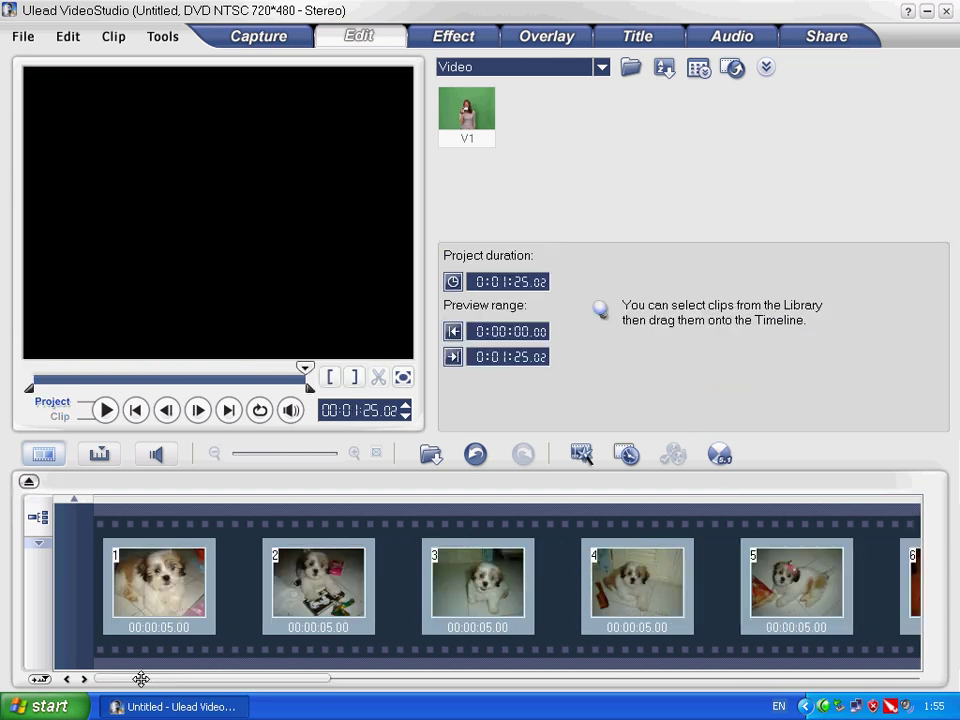
Step: Add the MaskA1 transition from the Mask effects between the photos in the storyboard
{"action": "left_click", "coordinate": [150, 611]}
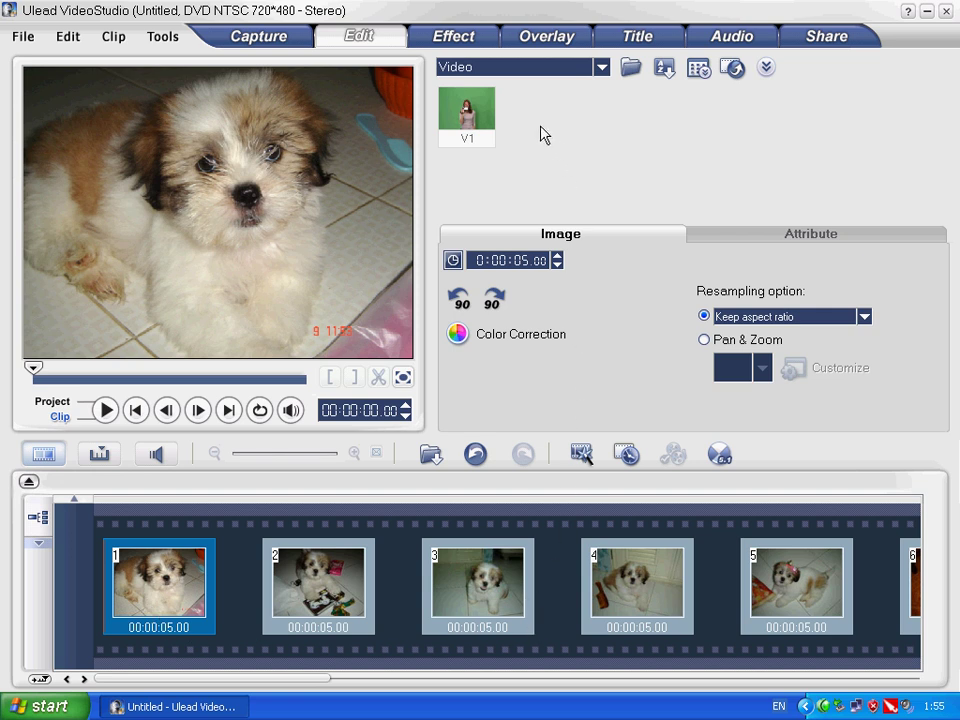
{"action": "left_click", "coordinate": [461, 42]}
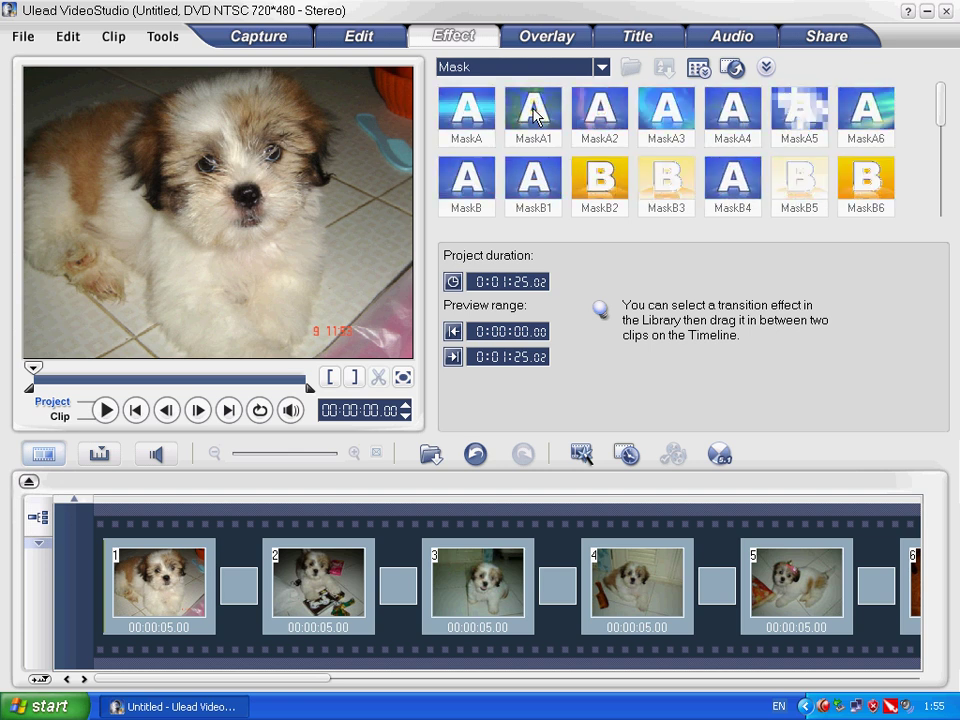
{"action": "left_click", "coordinate": [601, 67]}
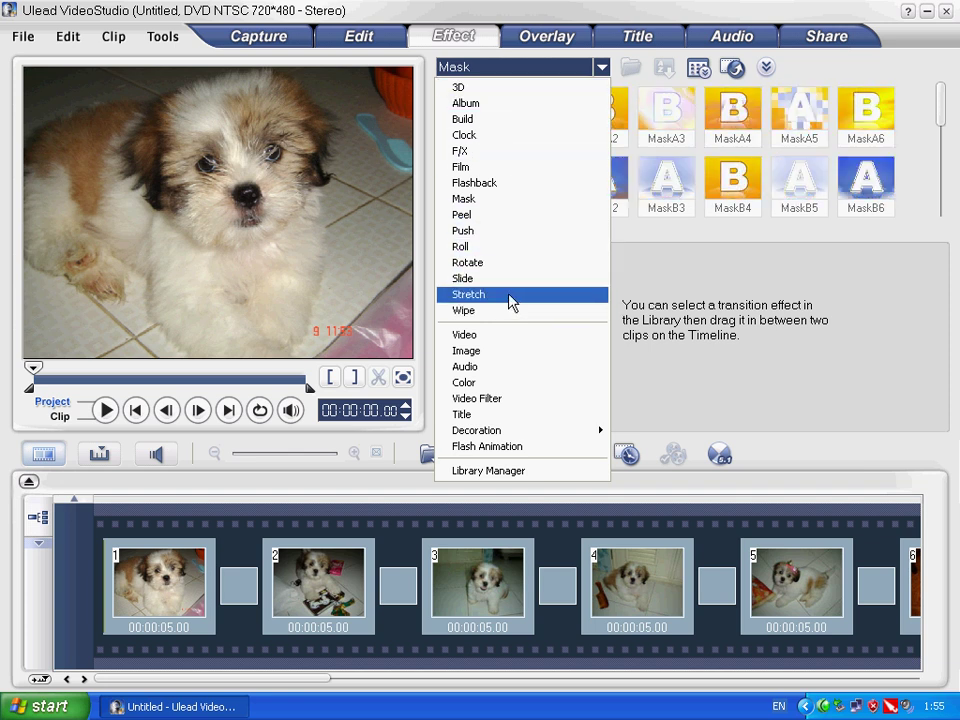
{"action": "left_click", "coordinate": [491, 200]}
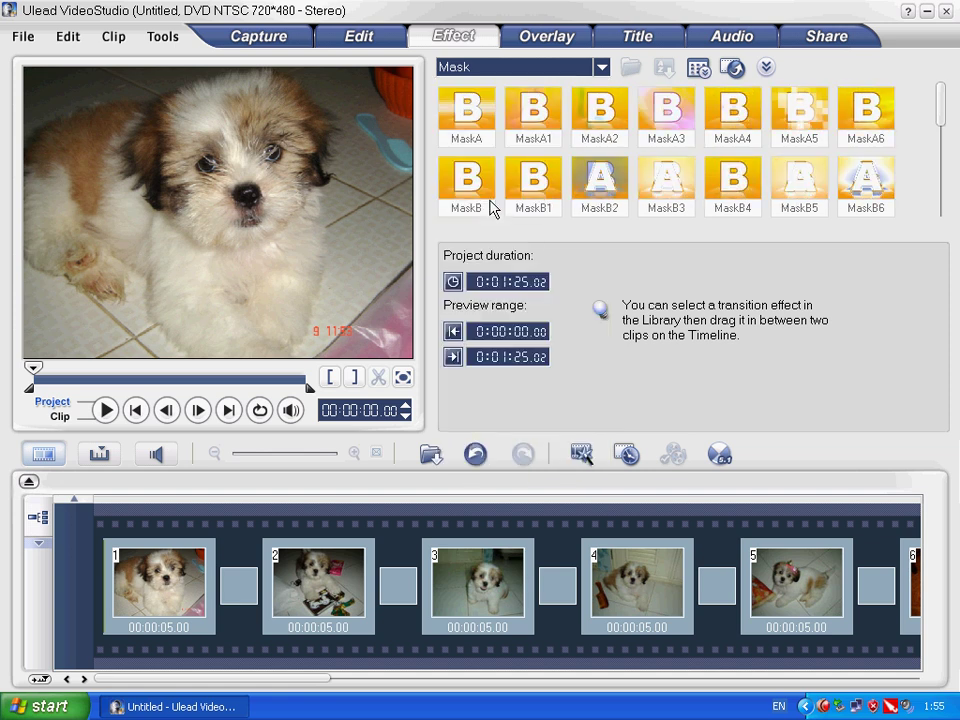
{"action": "double_click", "coordinate": [530, 120]}
{"action": "double_click", "coordinate": [530, 120]}
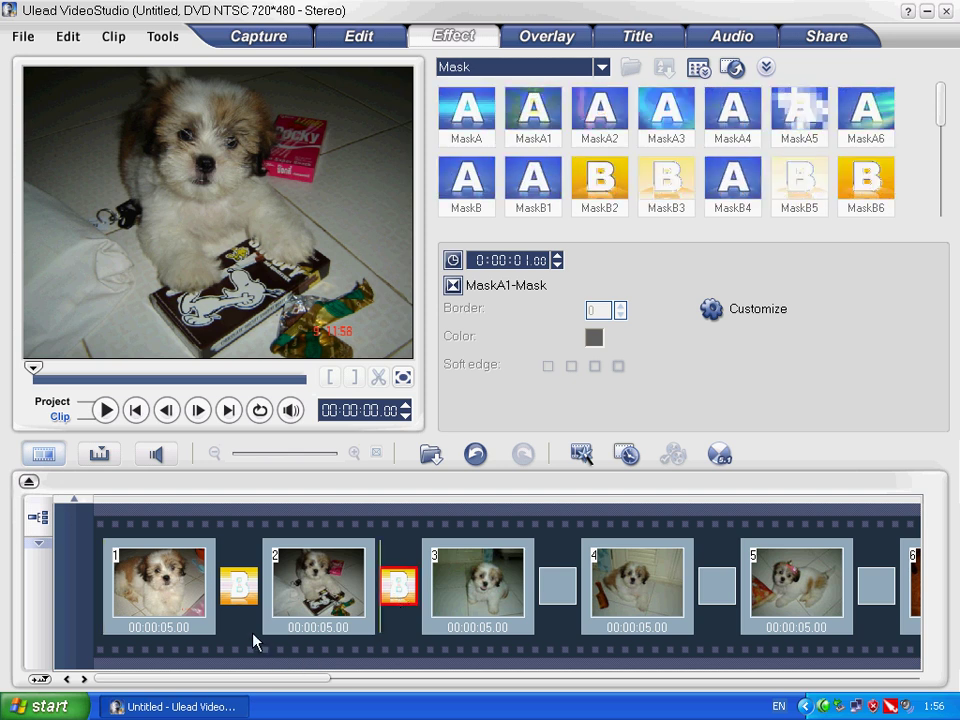
{"action": "left_click", "coordinate": [236, 598]}
{"action": "left_click", "coordinate": [393, 600]}
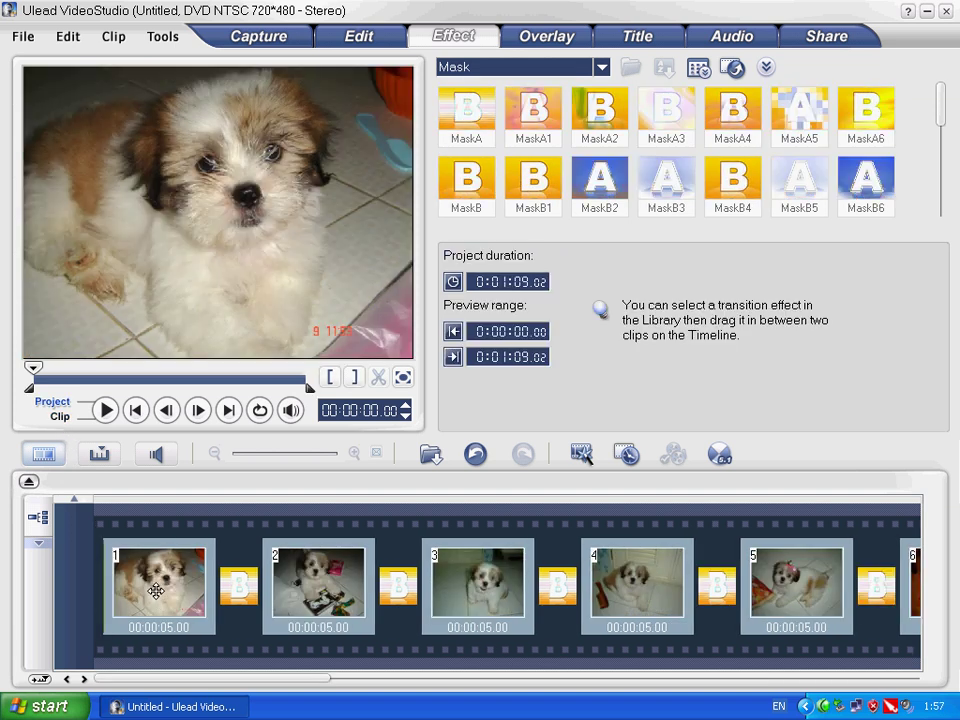
Step: Apply Pan & Zoom to the photos instead of Keep aspect ratio, starting with the first one
{"action": "left_click", "coordinate": [155, 590]}
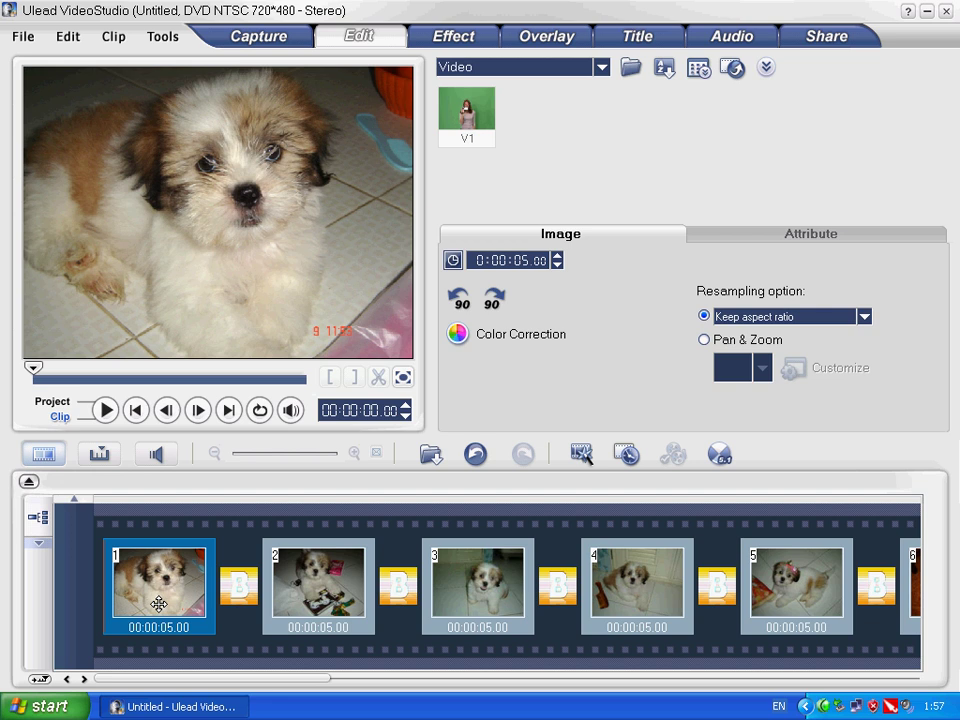
{"action": "left_click", "coordinate": [704, 340]}
{"action": "left_click", "coordinate": [82, 418]}
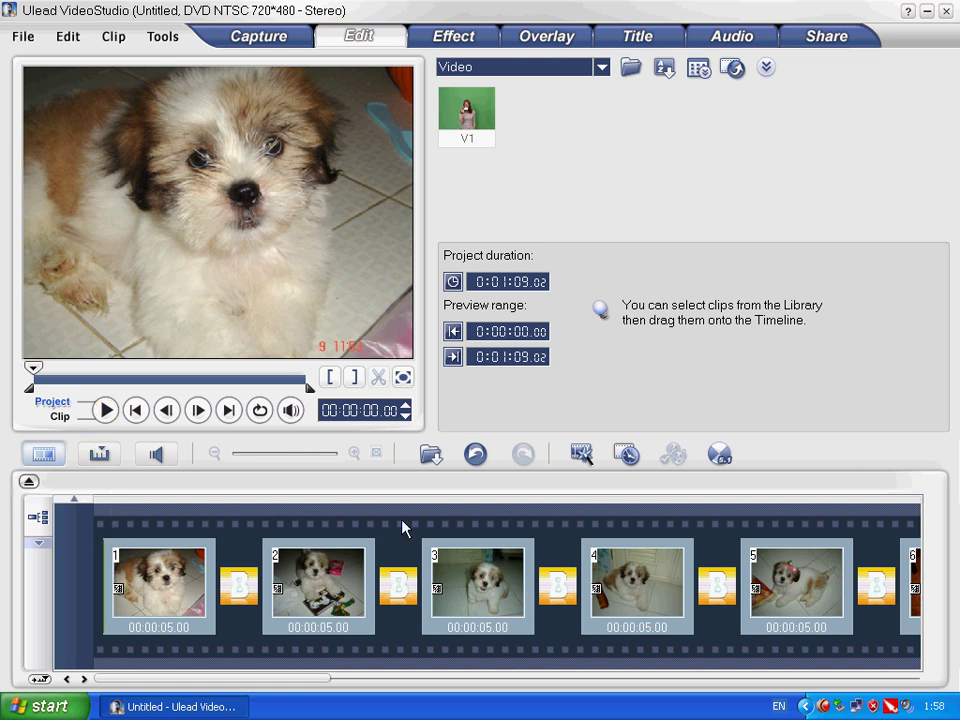
Step: Preview the preset titles in the title library, from Show Time through Good bye
{"action": "left_click", "coordinate": [656, 44]}
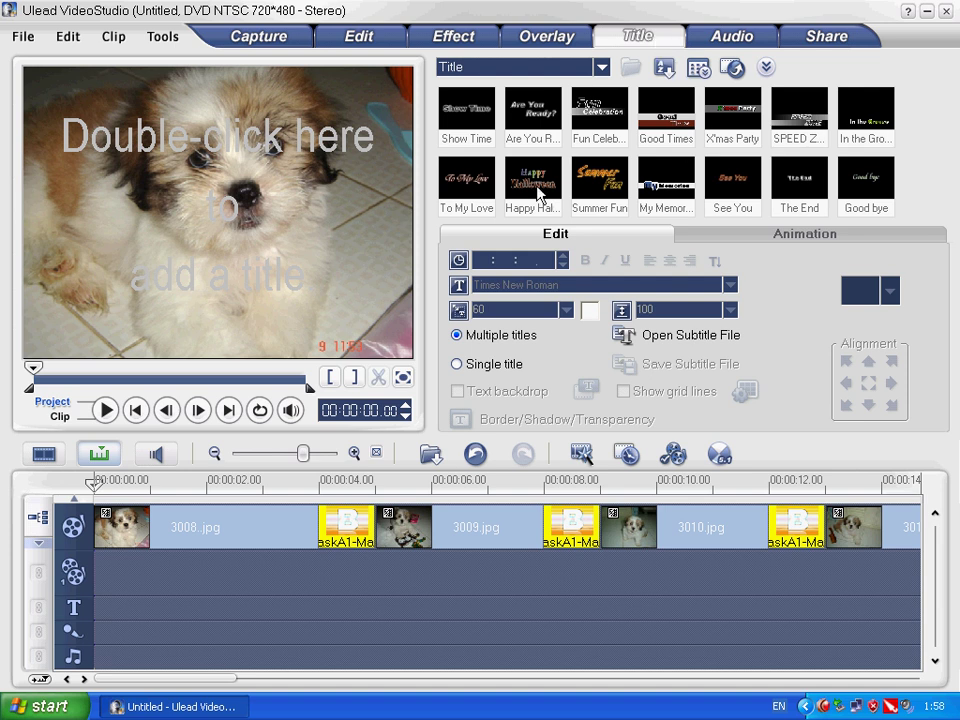
{"action": "left_click", "coordinate": [478, 128]}
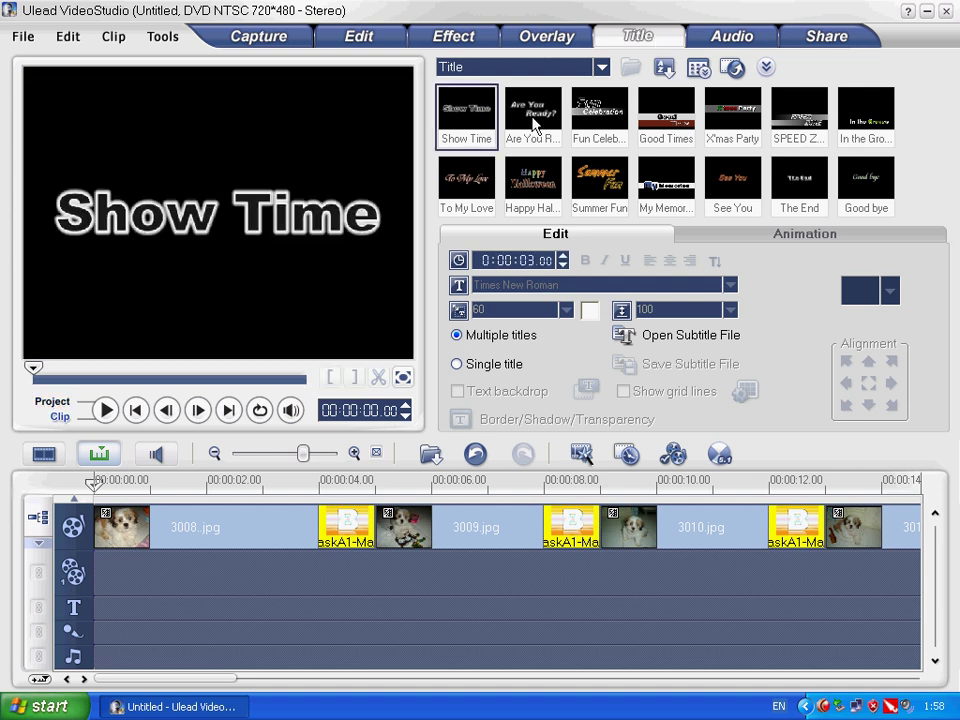
{"action": "left_click", "coordinate": [533, 112]}
{"action": "left_click", "coordinate": [595, 112]}
{"action": "left_click", "coordinate": [665, 112]}
{"action": "left_click", "coordinate": [732, 112]}
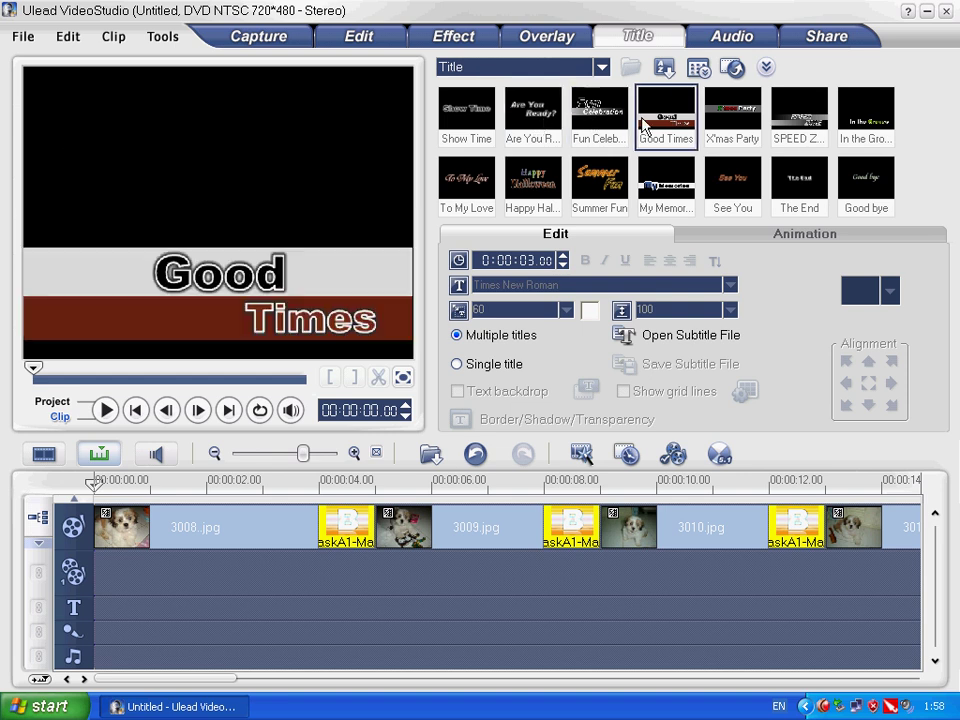
{"action": "left_click", "coordinate": [797, 127]}
{"action": "left_click", "coordinate": [860, 128]}
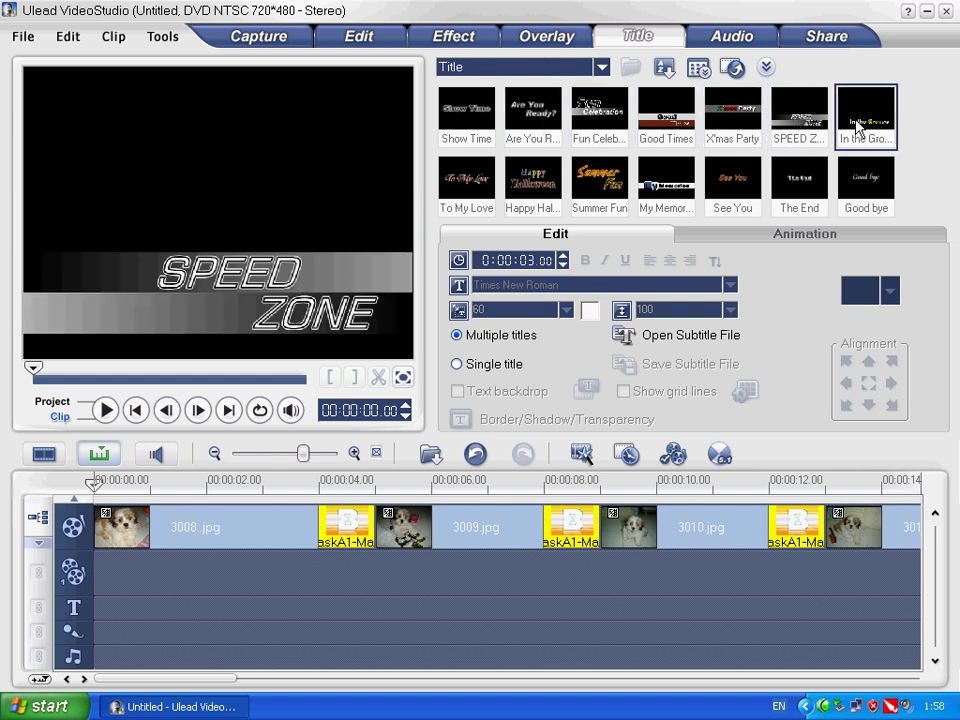
{"action": "left_click", "coordinate": [478, 188]}
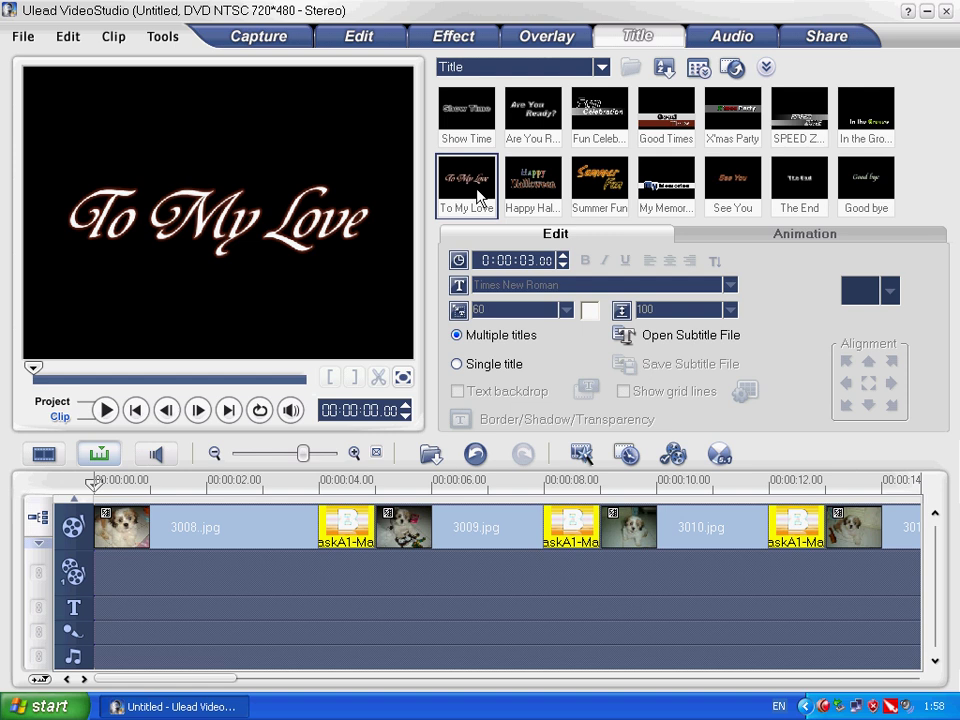
{"action": "left_click", "coordinate": [527, 190]}
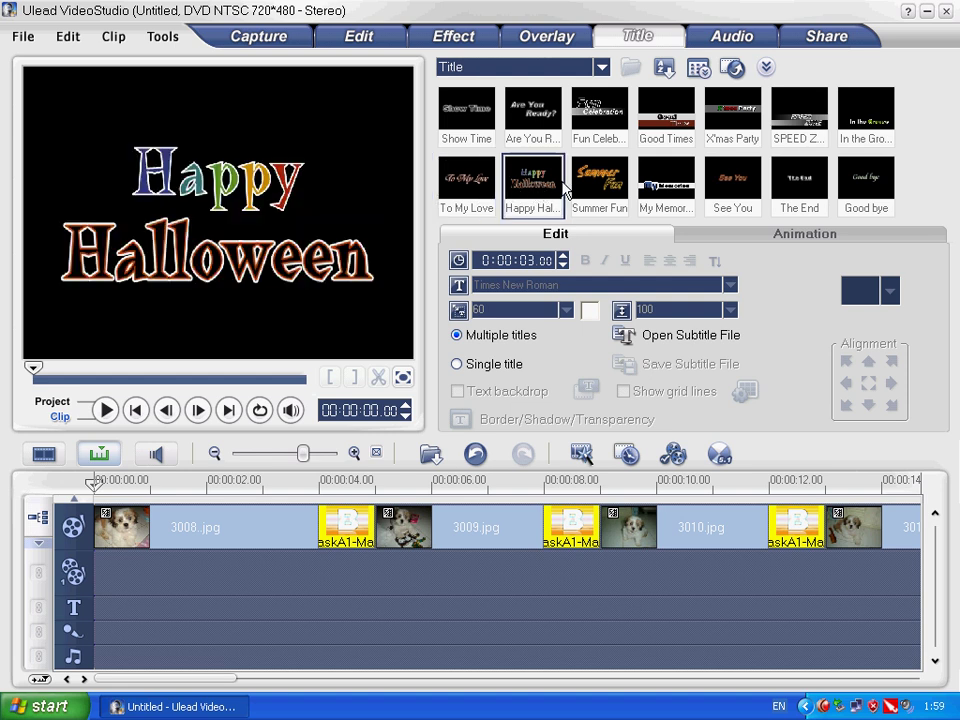
{"action": "left_click", "coordinate": [598, 185]}
{"action": "left_click", "coordinate": [670, 185]}
{"action": "left_click", "coordinate": [733, 183]}
{"action": "left_click", "coordinate": [800, 183]}
{"action": "left_click", "coordinate": [857, 188]}
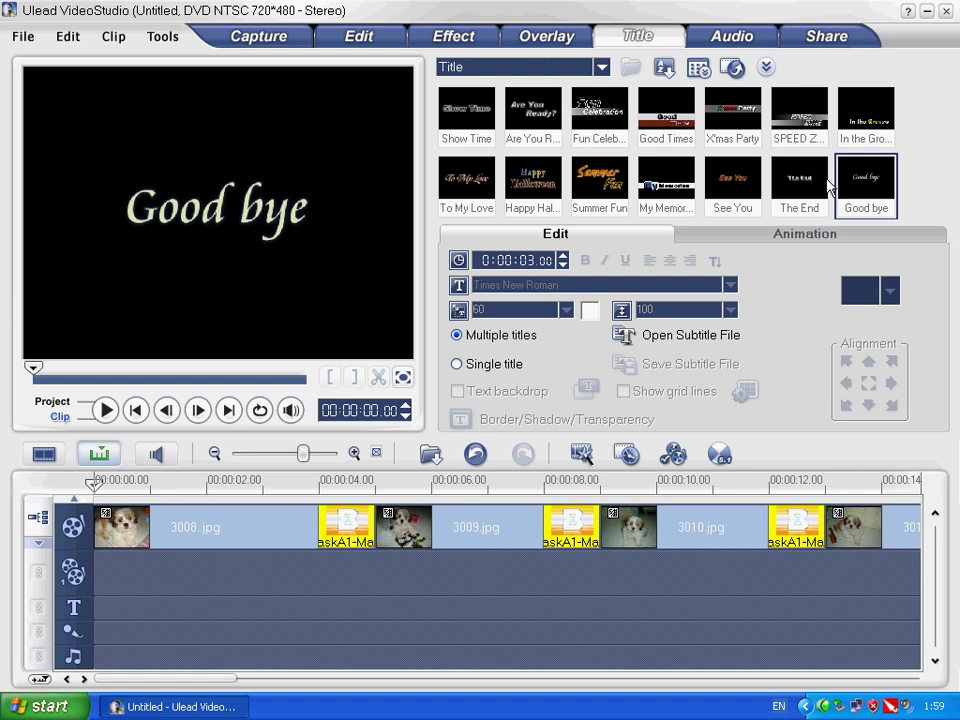
Step: Place the My Memories preset at the start of the title track and move both its text boxes down to the picture's lower edge
{"action": "left_click", "coordinate": [660, 185]}
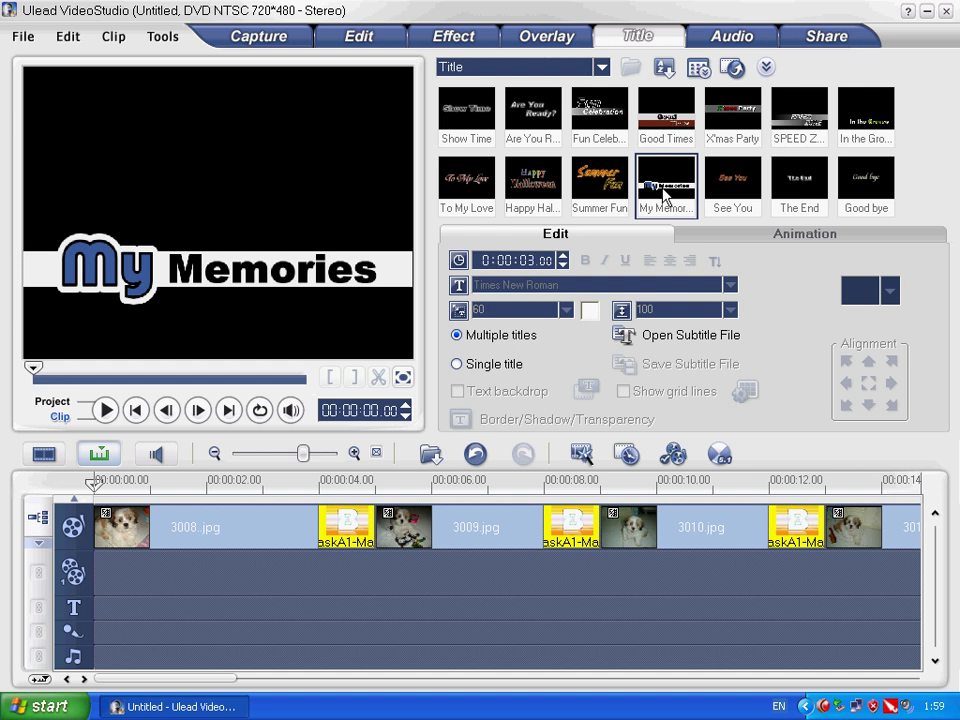
{"action": "left_click_drag", "start_coordinate": [665, 195], "coordinate": [97, 608]}
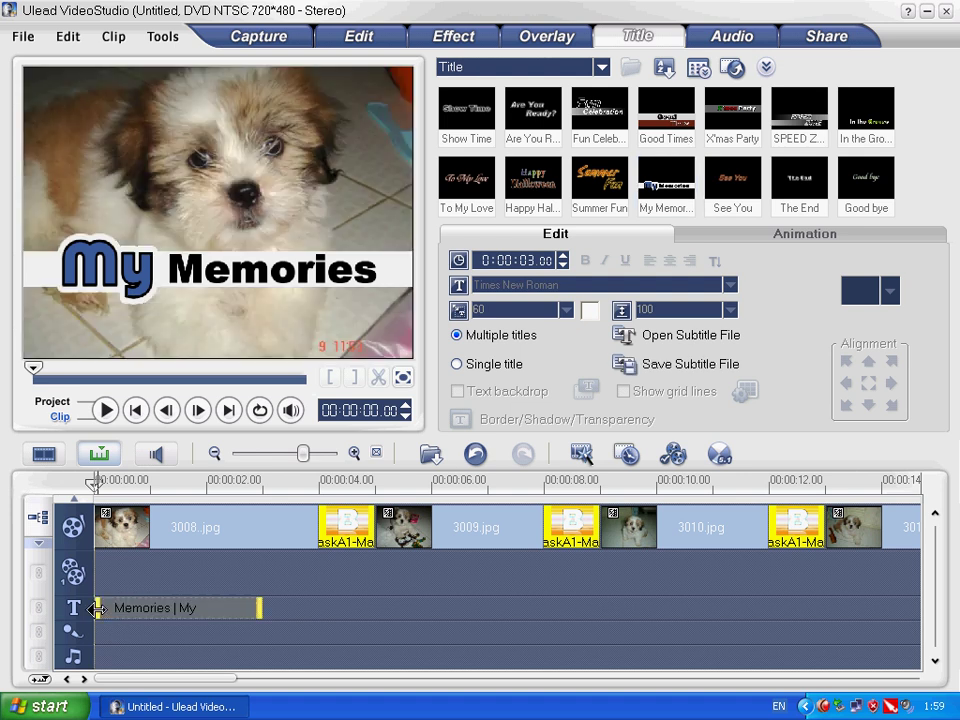
{"action": "left_click", "coordinate": [188, 278]}
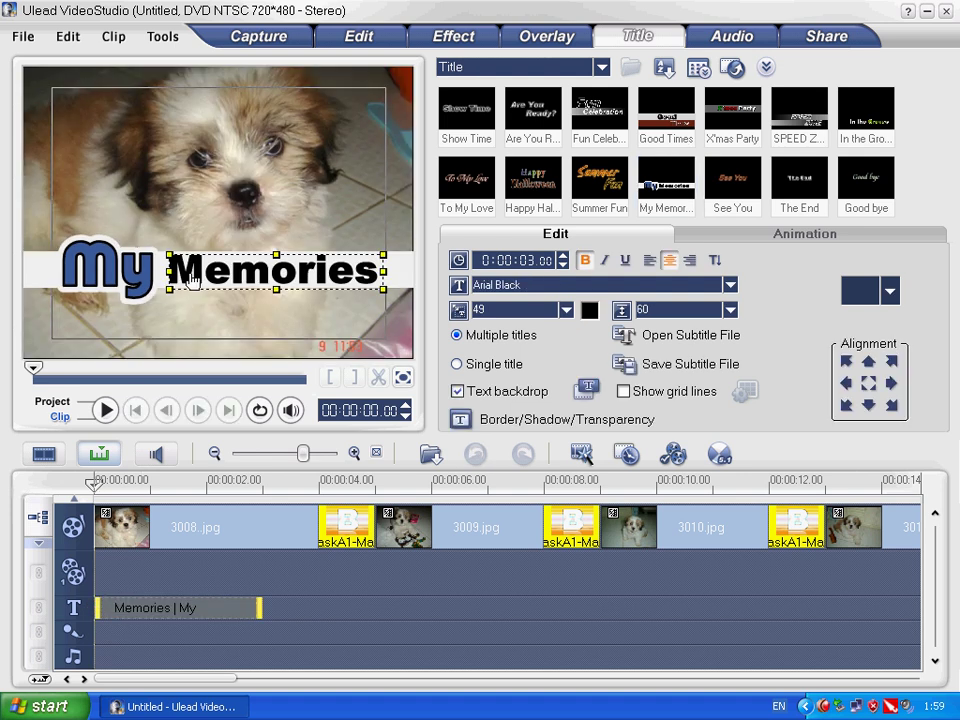
{"action": "left_click", "coordinate": [398, 275]}
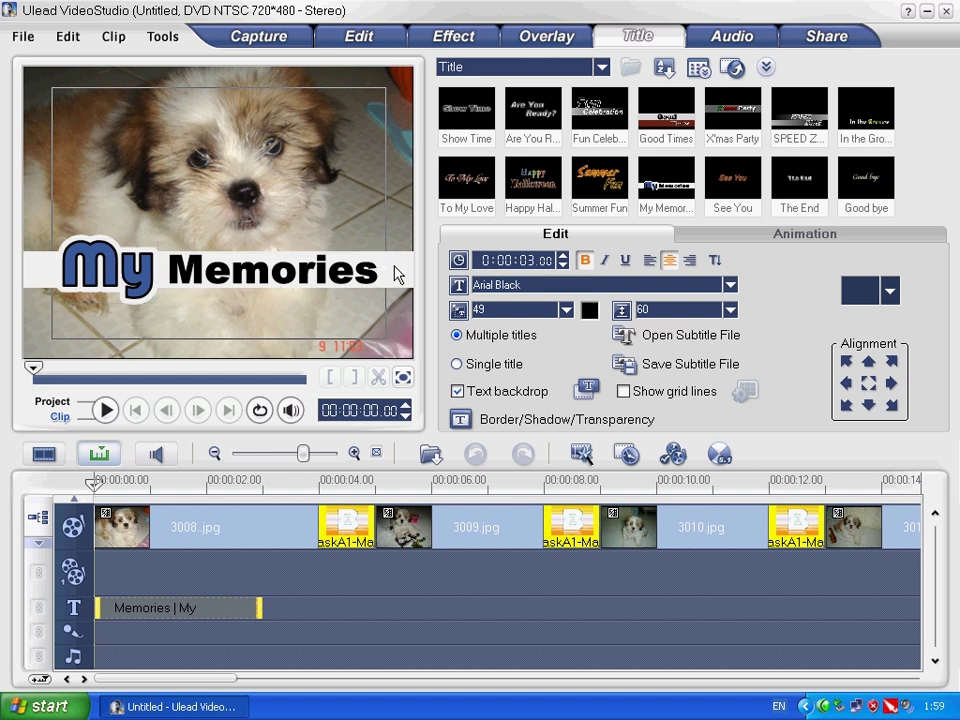
{"action": "left_click_drag", "start_coordinate": [352, 276], "coordinate": [345, 340]}
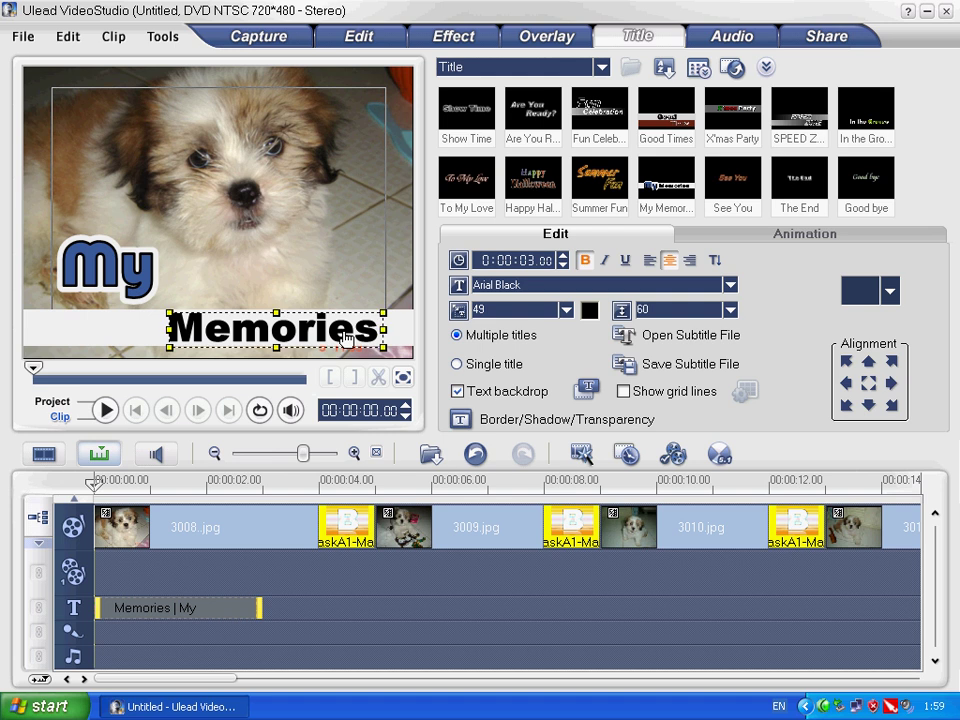
{"action": "left_click_drag", "start_coordinate": [88, 290], "coordinate": [90, 340]}
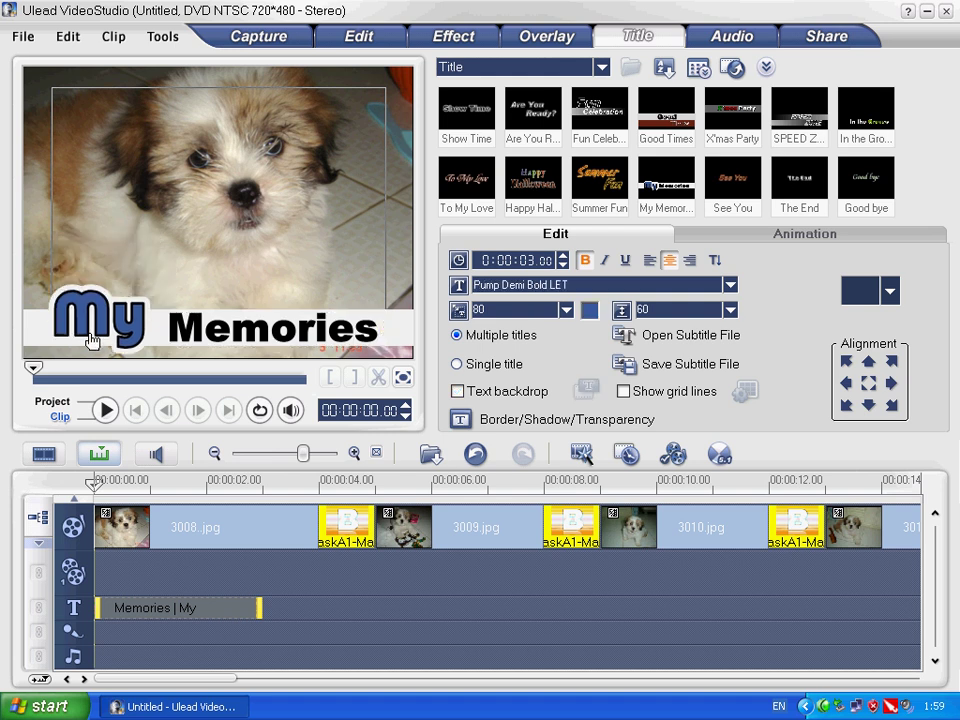
Step: Replace the title word "Memories" with "Love" and shift it slightly to the right of "My"
{"action": "left_click", "coordinate": [195, 328]}
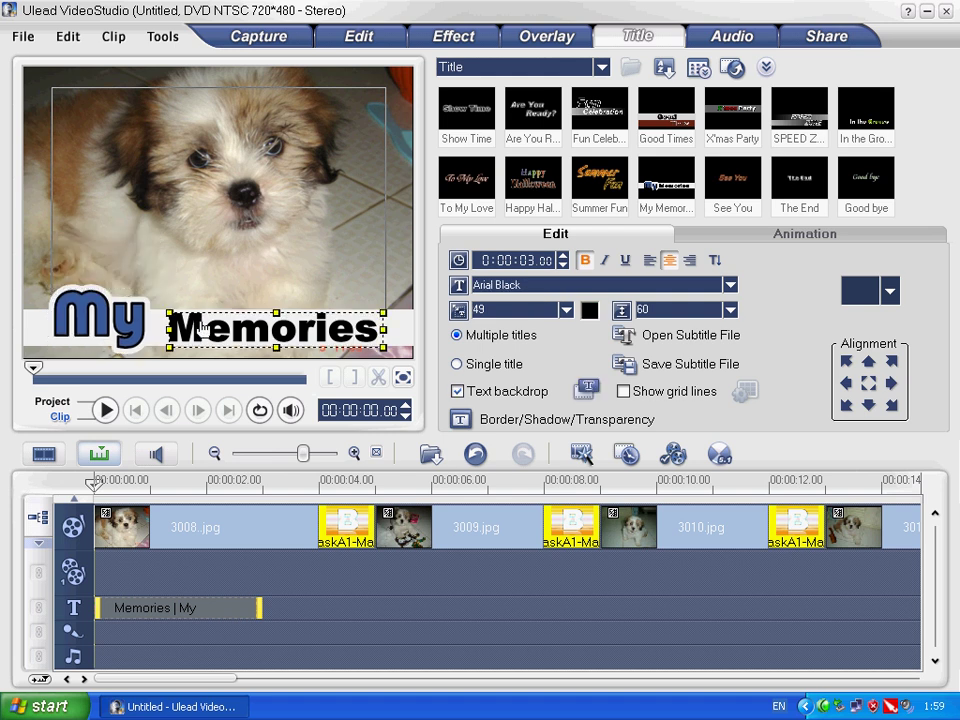
{"action": "double_click", "coordinate": [193, 327]}
{"action": "left_click_drag", "start_coordinate": [170, 327], "coordinate": [372, 314]}
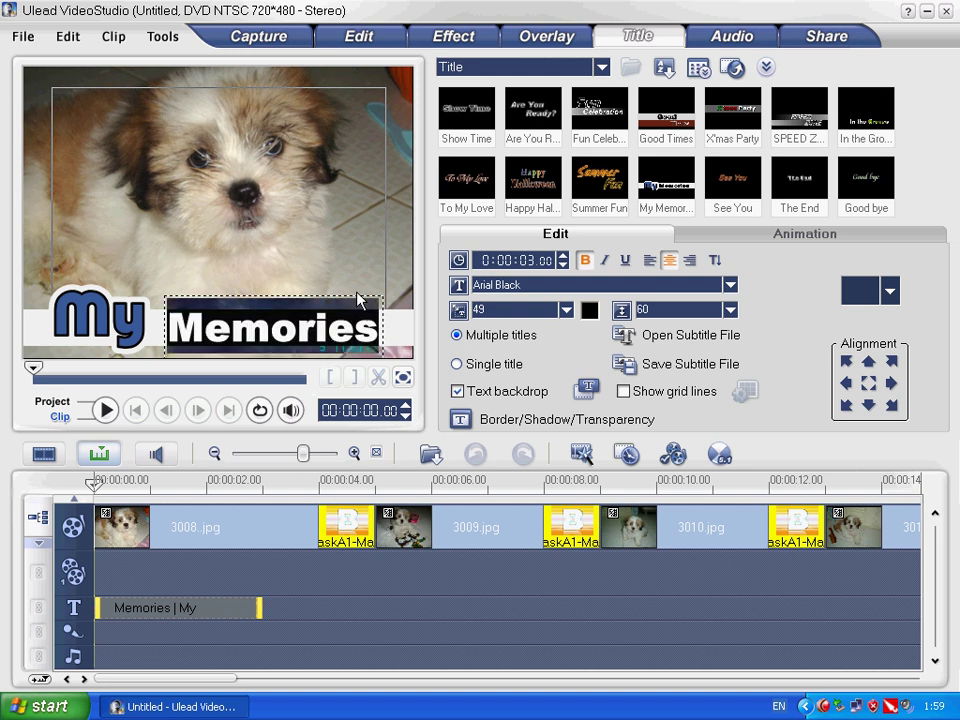
{"action": "type", "text": "L"}
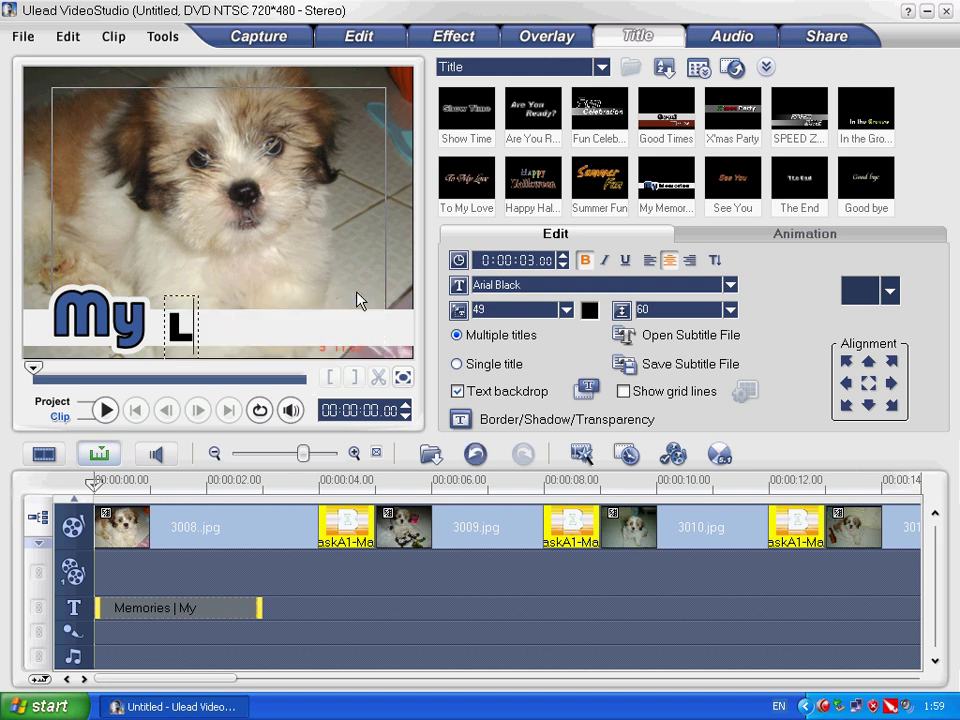
{"action": "type", "text": "ove"}
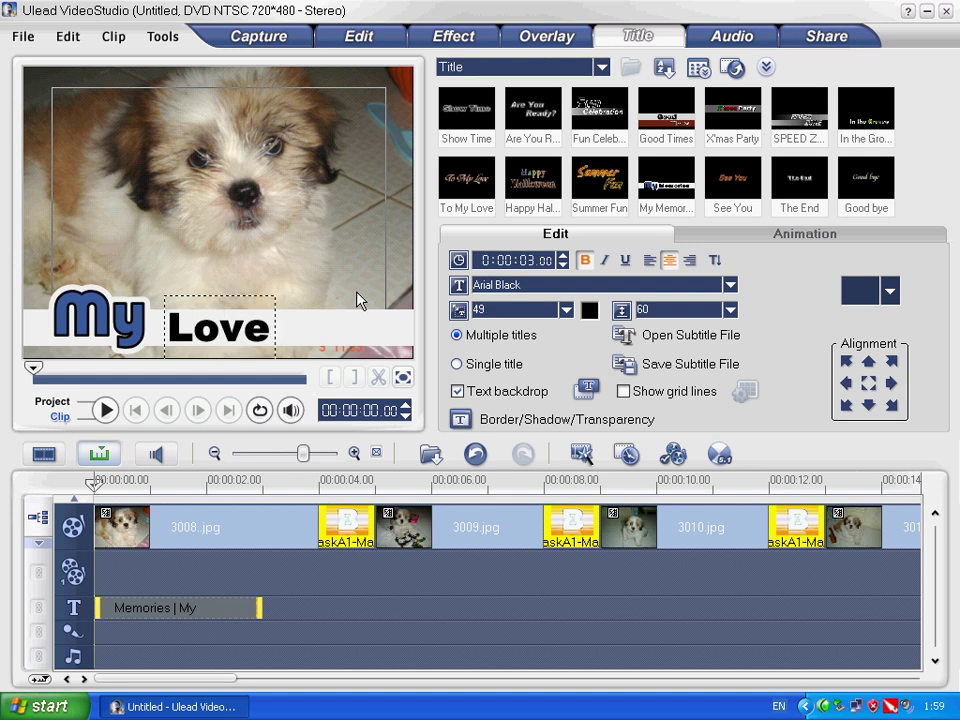
{"action": "left_click", "coordinate": [333, 330]}
{"action": "left_click_drag", "start_coordinate": [255, 330], "coordinate": [268, 330]}
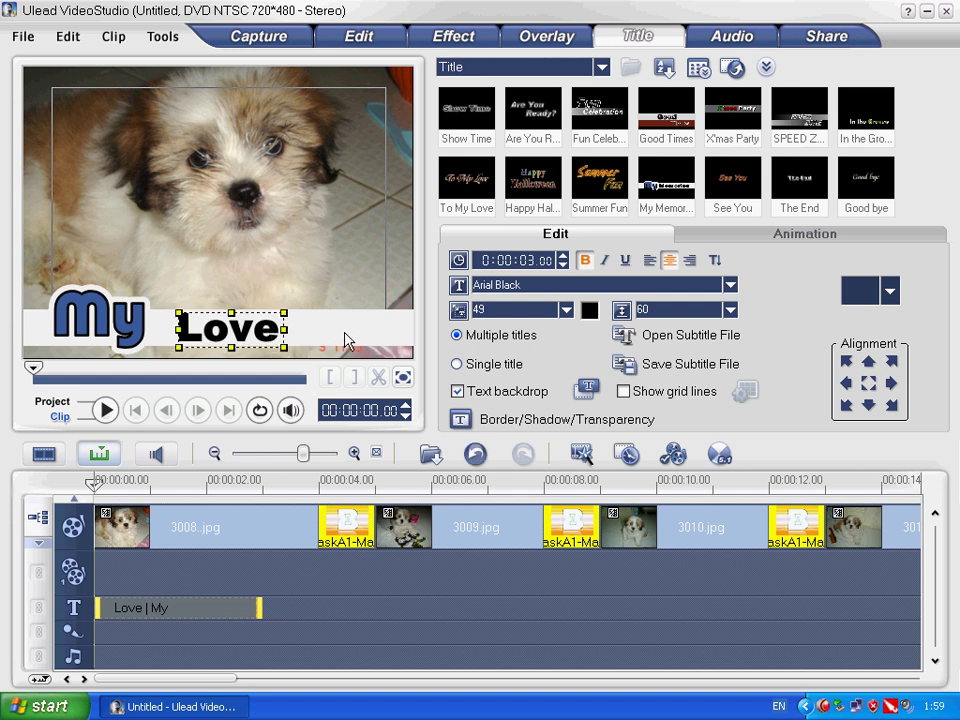
Step: Colour the title word "Love" dark red and extend the title clip to the start of the first transition
{"action": "left_click", "coordinate": [590, 311]}
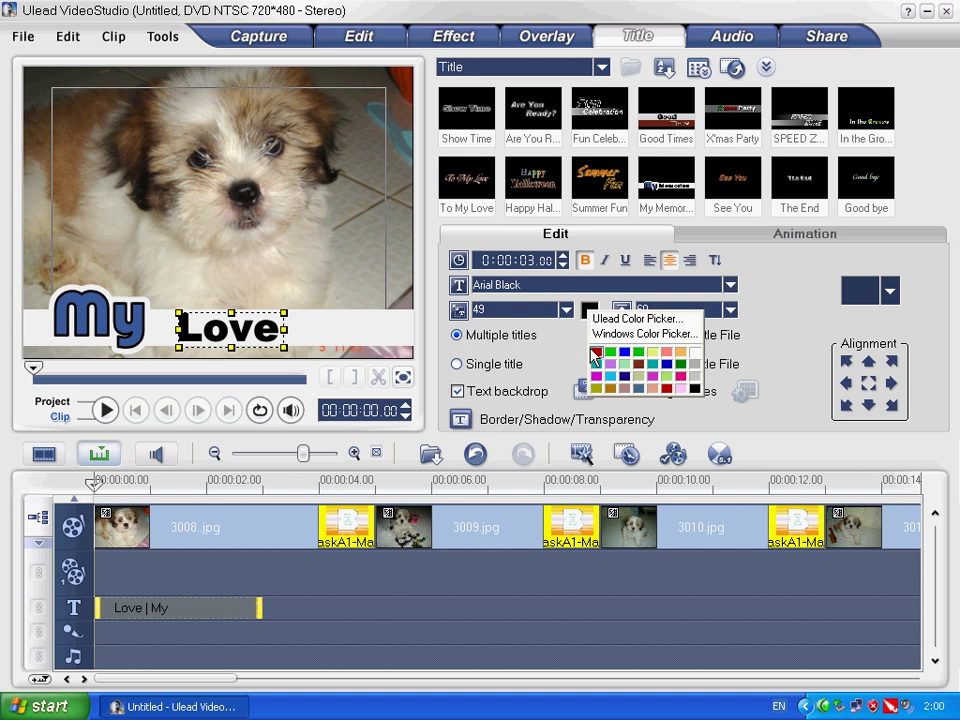
{"action": "left_click", "coordinate": [596, 352]}
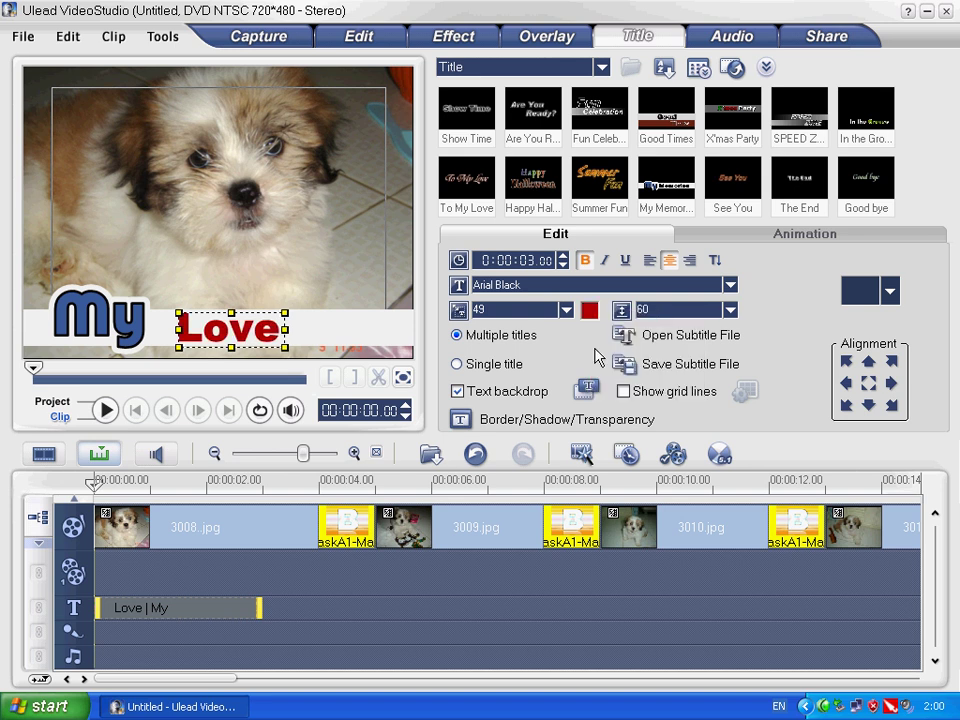
{"action": "left_click", "coordinate": [377, 330]}
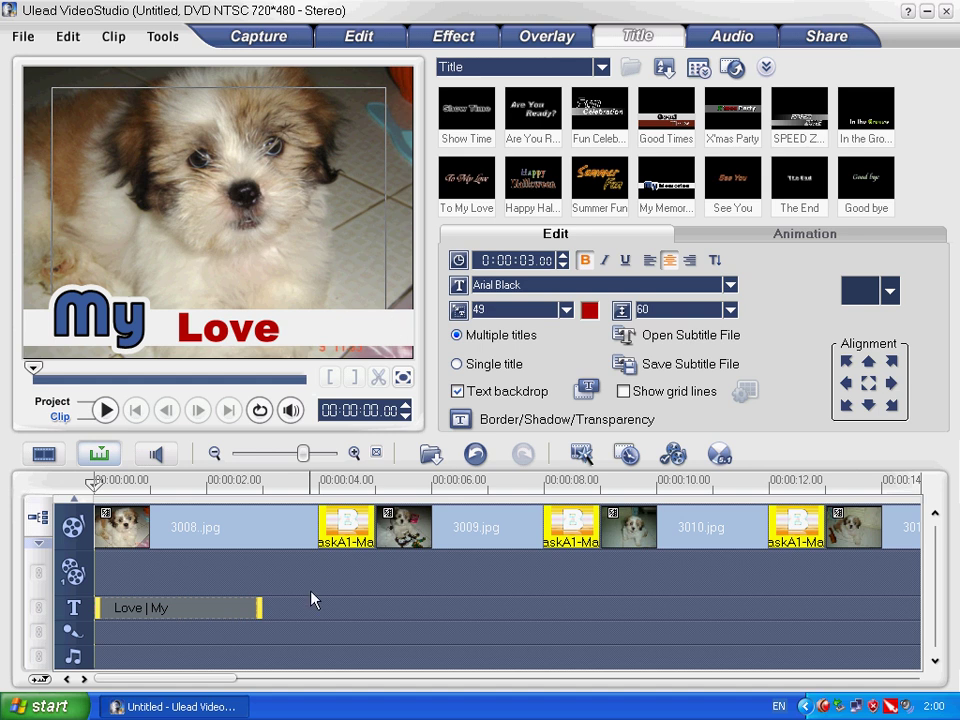
{"action": "left_click", "coordinate": [229, 615]}
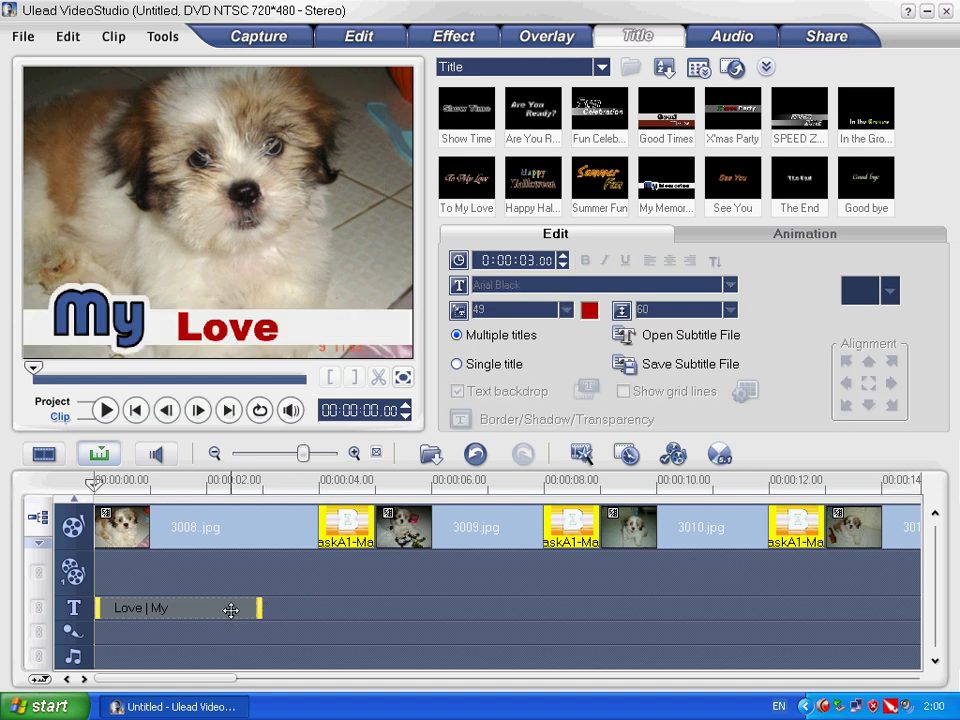
{"action": "left_click_drag", "start_coordinate": [260, 608], "coordinate": [321, 608]}
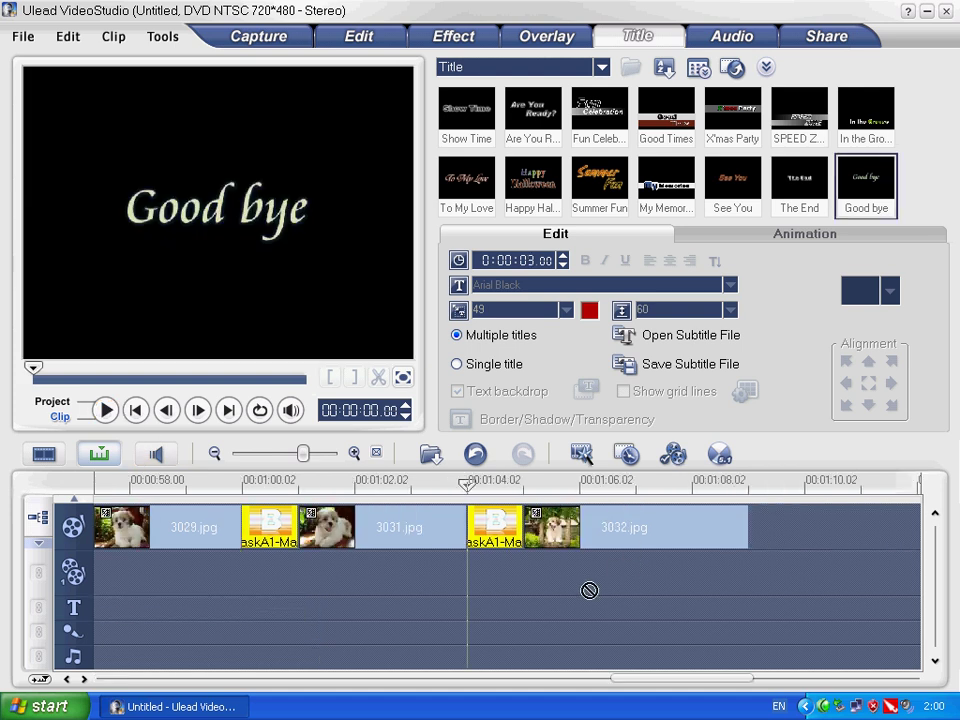
Step: Place the Good bye preset on the title track at the start of photo 3032.jpg and extend it to the photo's end
{"action": "left_click_drag", "start_coordinate": [589, 590], "coordinate": [534, 607]}
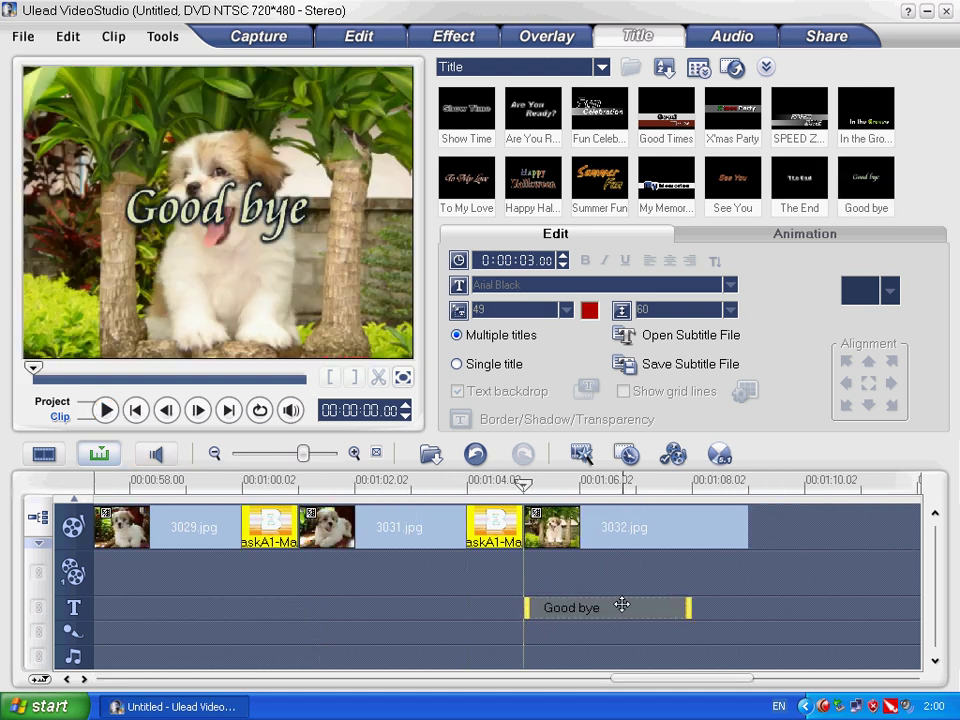
{"action": "left_click_drag", "start_coordinate": [689, 606], "coordinate": [745, 603]}
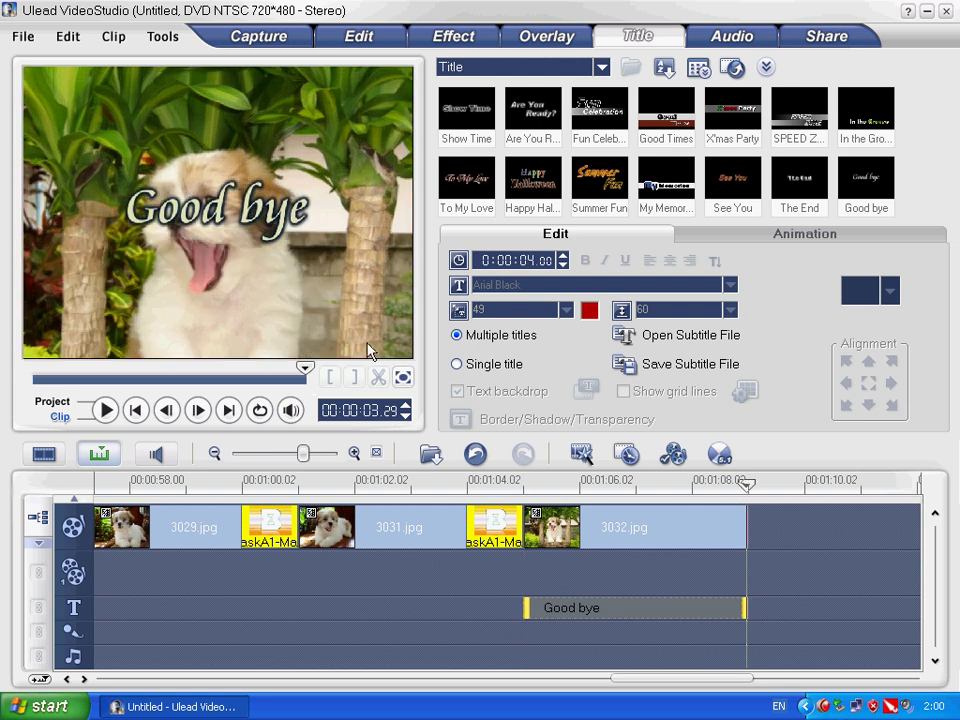
Step: Move the Good bye text to the picture's lower-right corner and replace it with the Thai text "จบแล้วจ้า"
{"action": "left_click", "coordinate": [243, 228]}
{"action": "left_click_drag", "start_coordinate": [243, 228], "coordinate": [316, 298]}
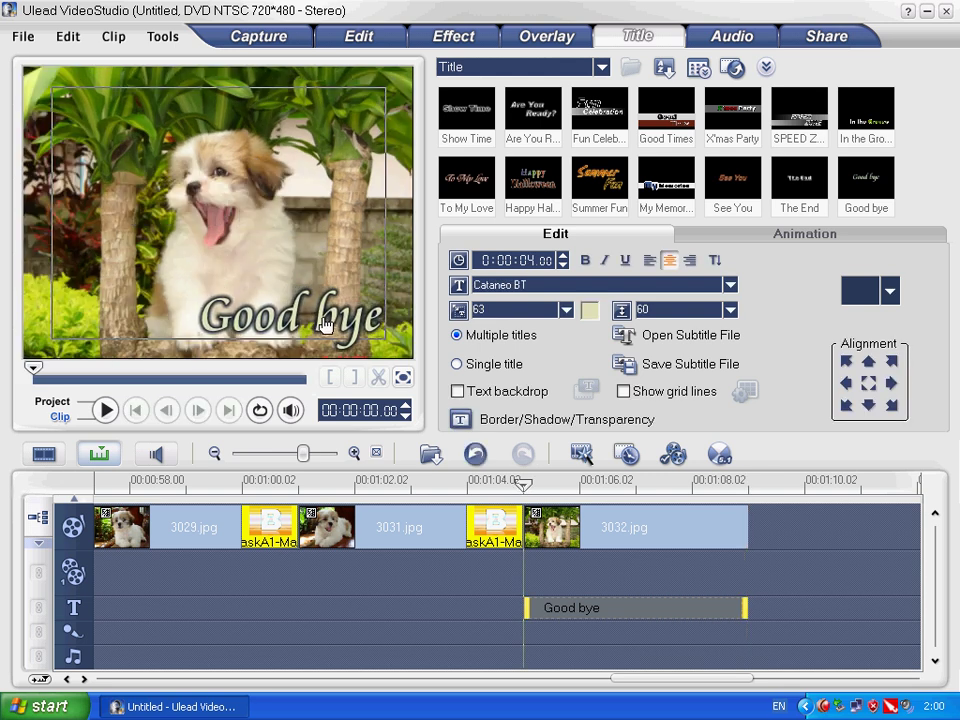
{"action": "key", "text": "ctrl+a"}
{"action": "key", "text": "alt+shift"}
{"action": "type", "text": "จบแล้วจ้า"}
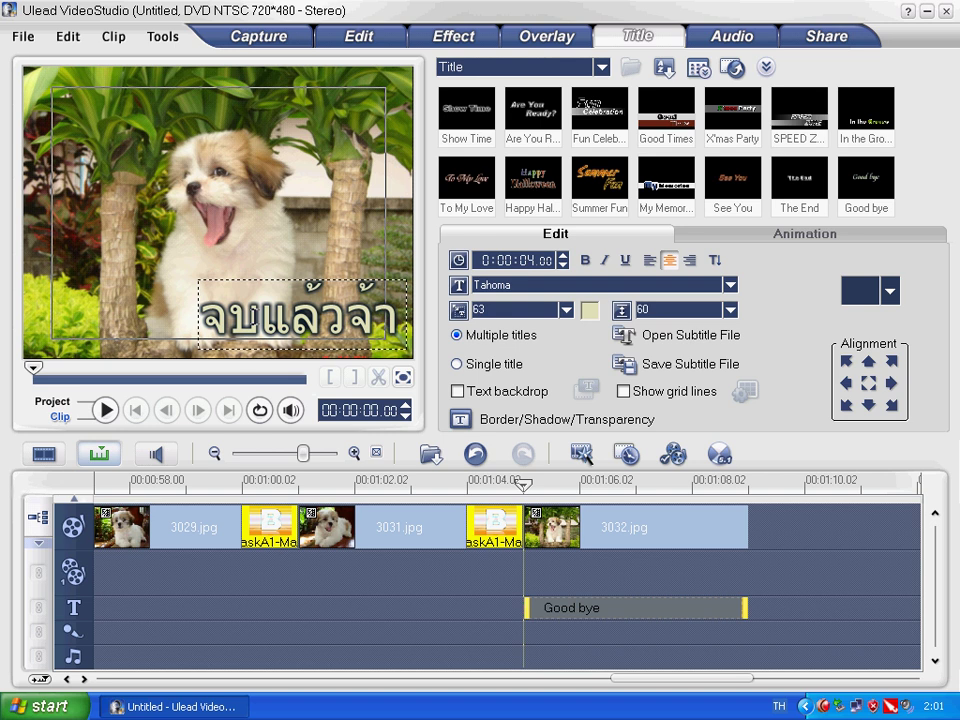
Step: Set the font of the closing Thai title to 2005_iannnnnMTV
{"action": "left_click", "coordinate": [257, 289]}
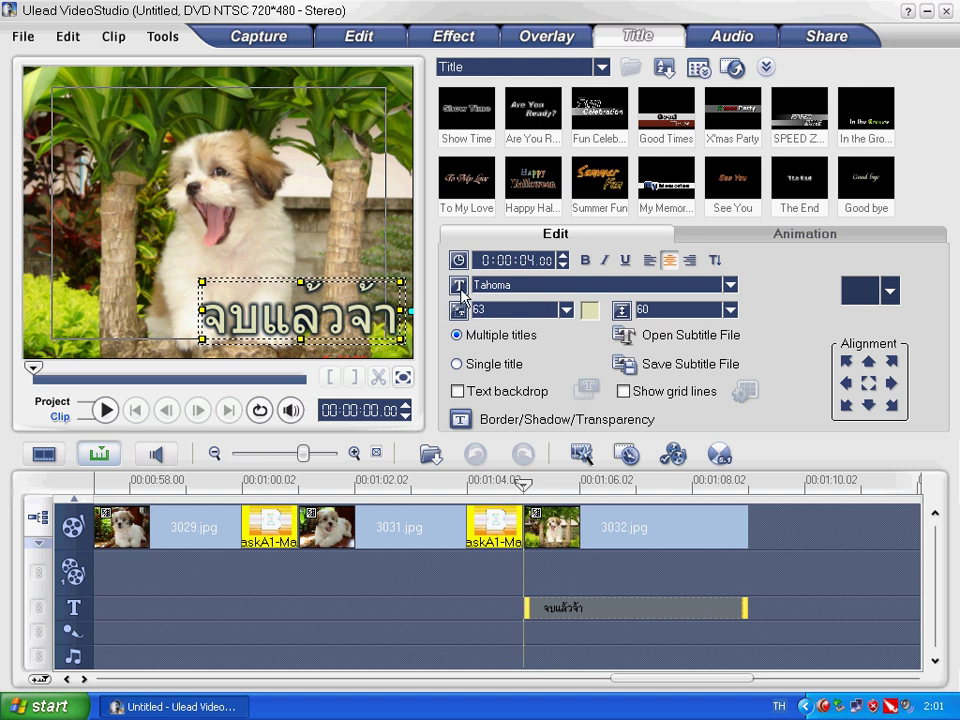
{"action": "left_click", "coordinate": [731, 285]}
{"action": "left_click_drag", "start_coordinate": [895, 381], "coordinate": [894, 337]}
{"action": "left_click", "coordinate": [668, 336]}
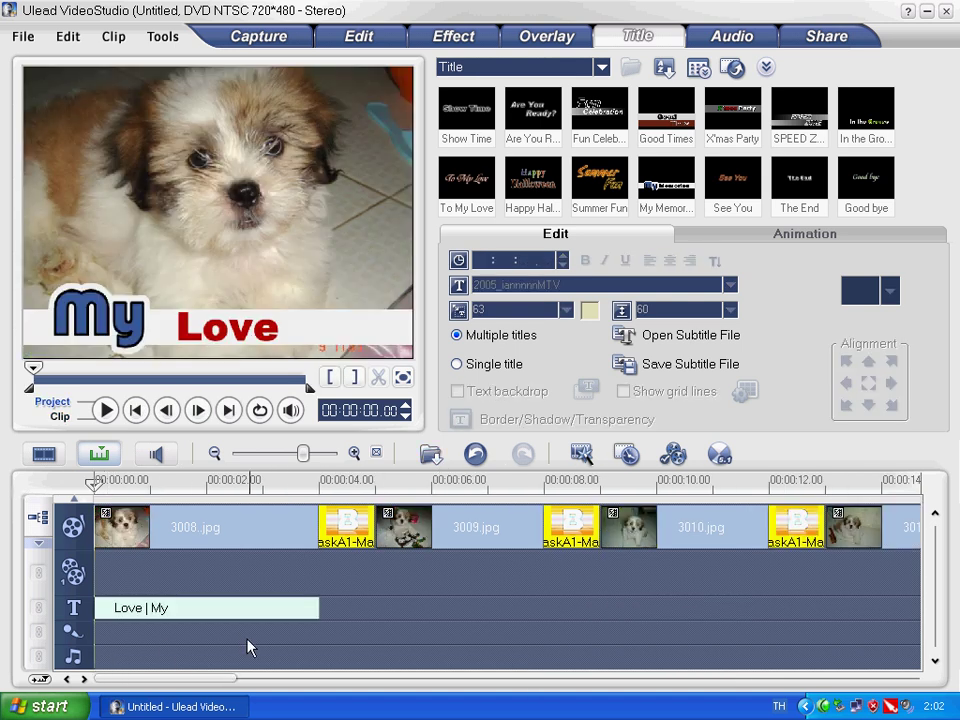
Step: Insert Christmas-Music from the เสียงดนตรี folder on STAR (D:) into the music track, and set the preview to Project mode
{"action": "left_click", "coordinate": [431, 457]}
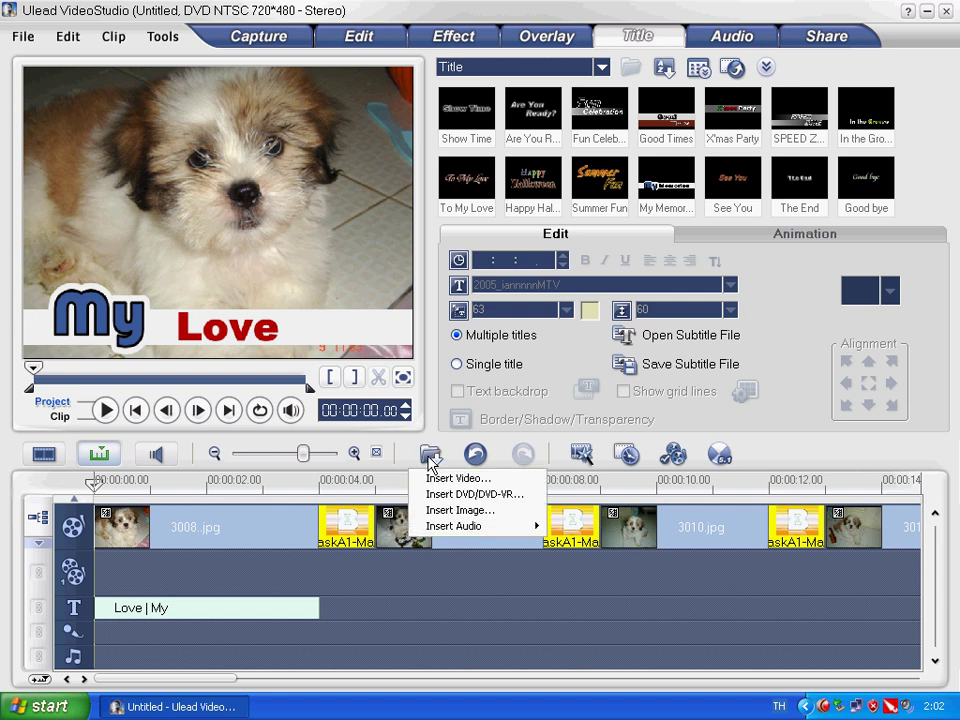
{"action": "mouse_move", "coordinate": [460, 528]}
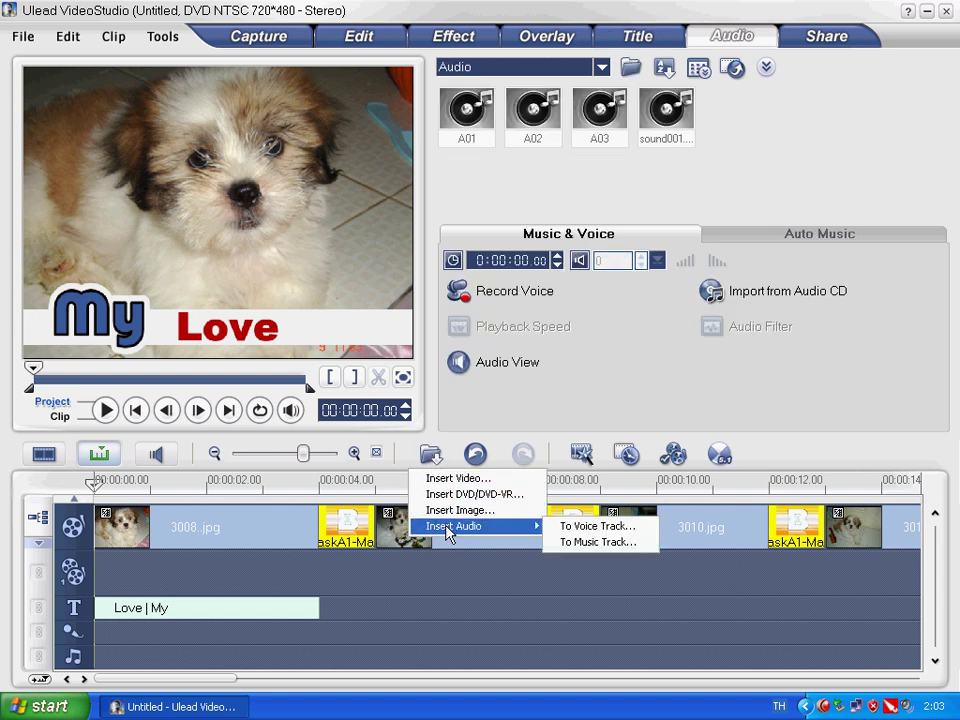
{"action": "left_click", "coordinate": [568, 545]}
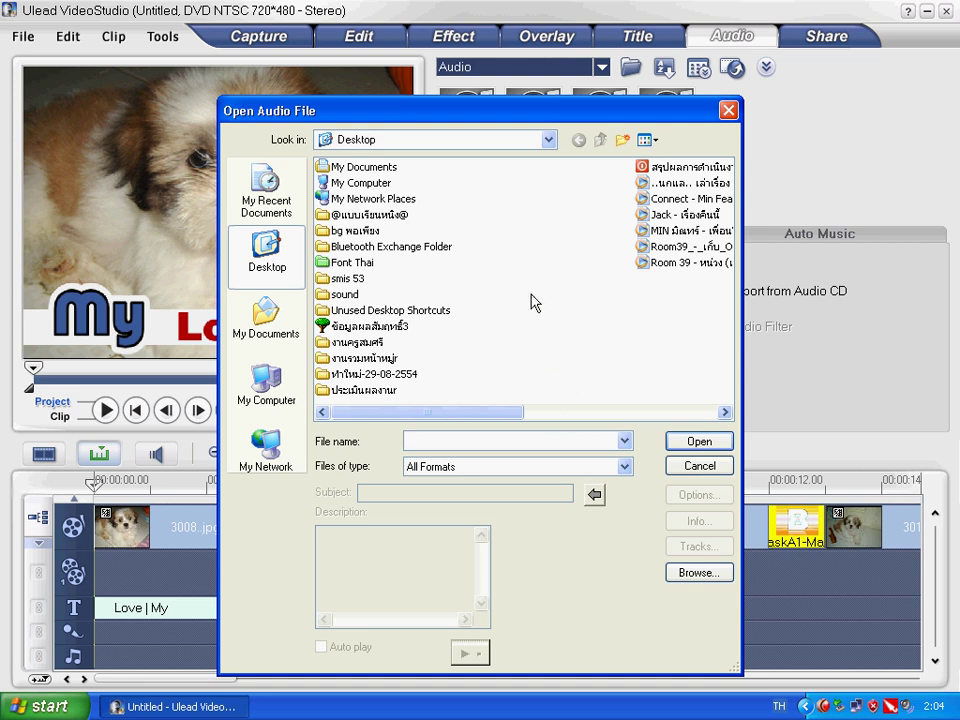
{"action": "double_click", "coordinate": [379, 192]}
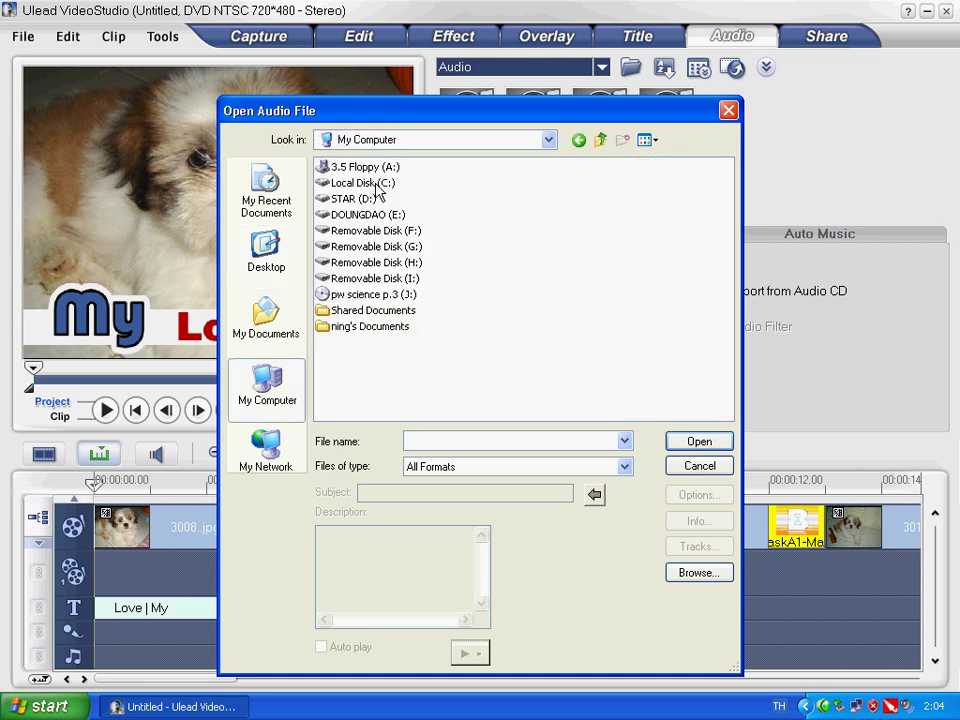
{"action": "double_click", "coordinate": [364, 199]}
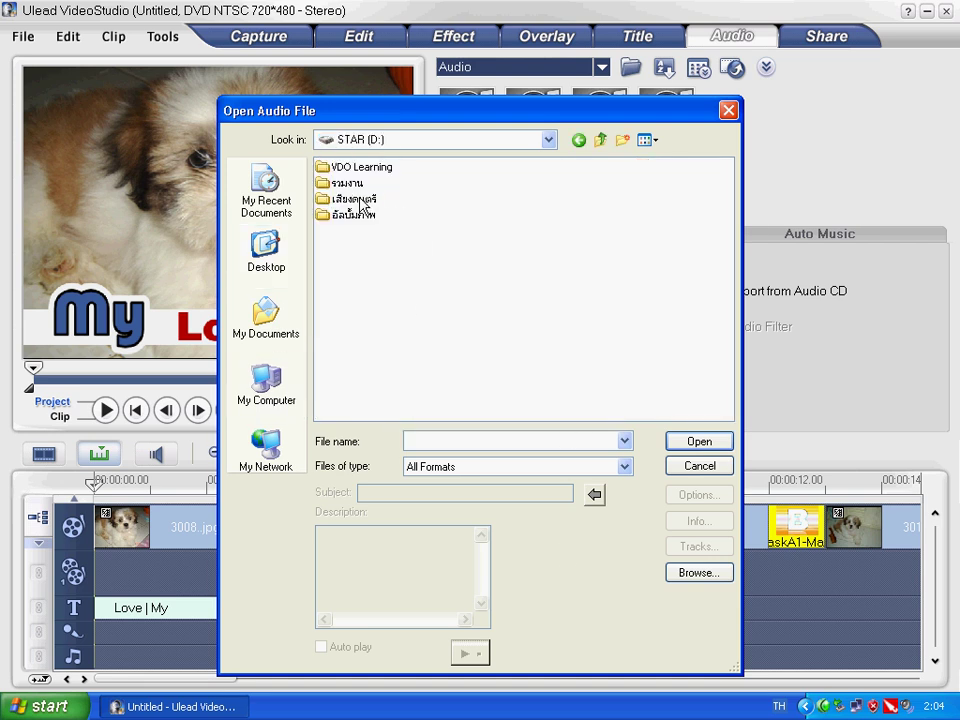
{"action": "double_click", "coordinate": [358, 200]}
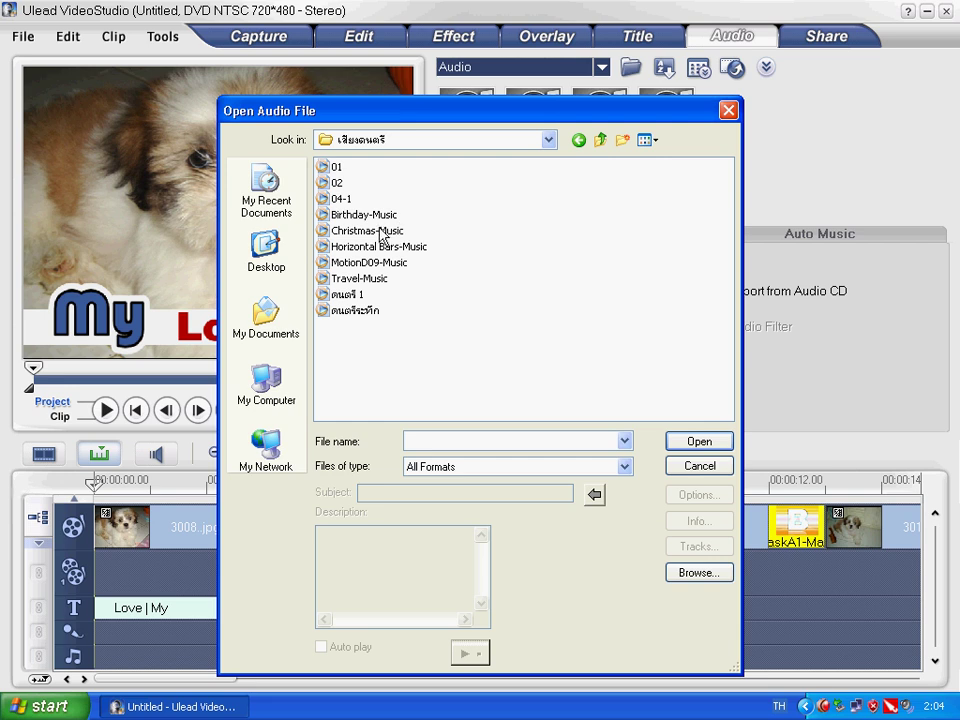
{"action": "left_click", "coordinate": [374, 234]}
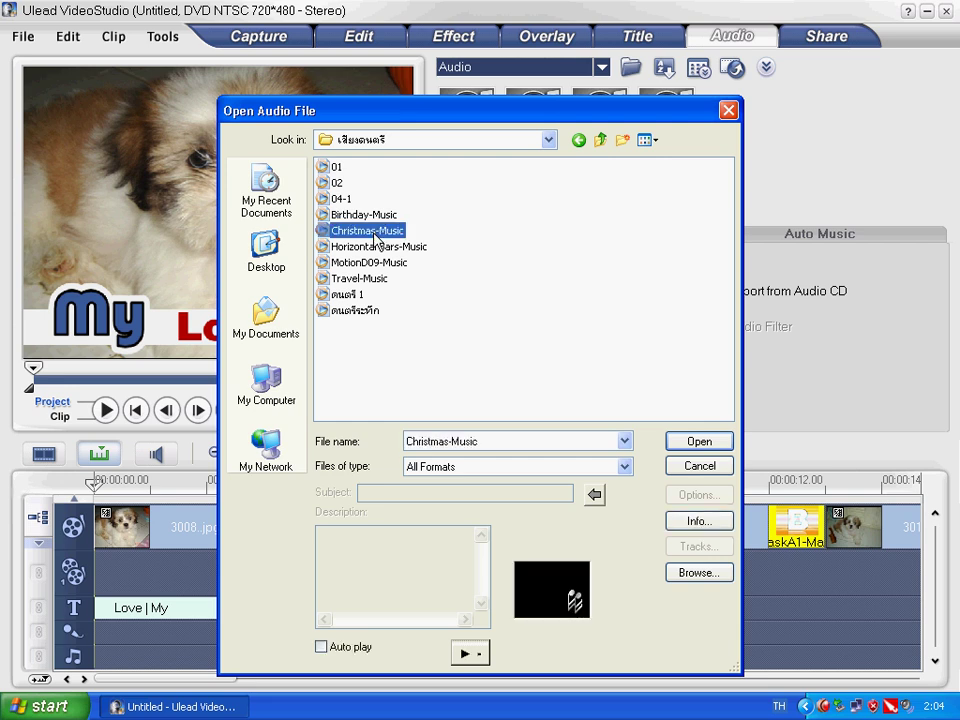
{"action": "left_click", "coordinate": [697, 446]}
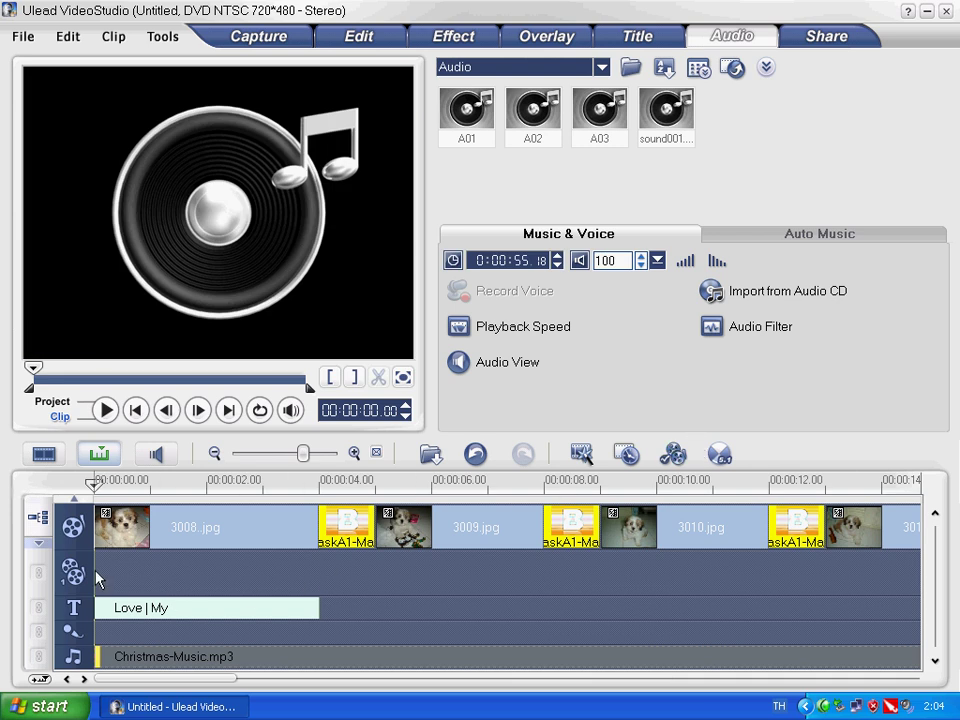
{"action": "left_click", "coordinate": [59, 404]}
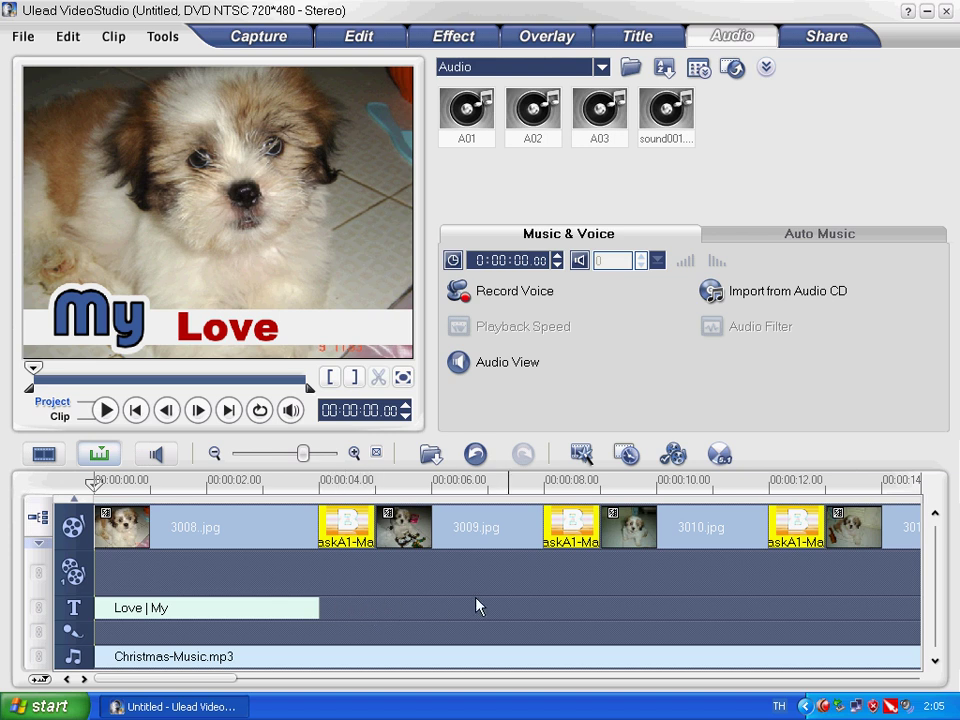
Step: Render the project with the Custom video option as an MPEG file named "my love" on STAR (D:)
{"action": "left_click", "coordinate": [829, 40]}
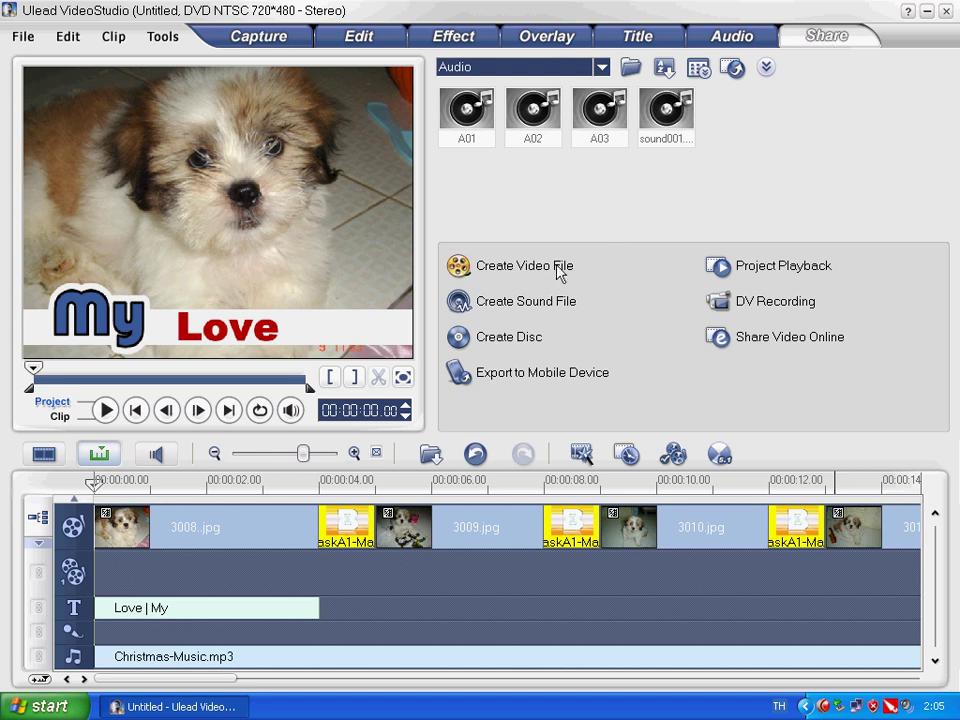
{"action": "left_click", "coordinate": [524, 267]}
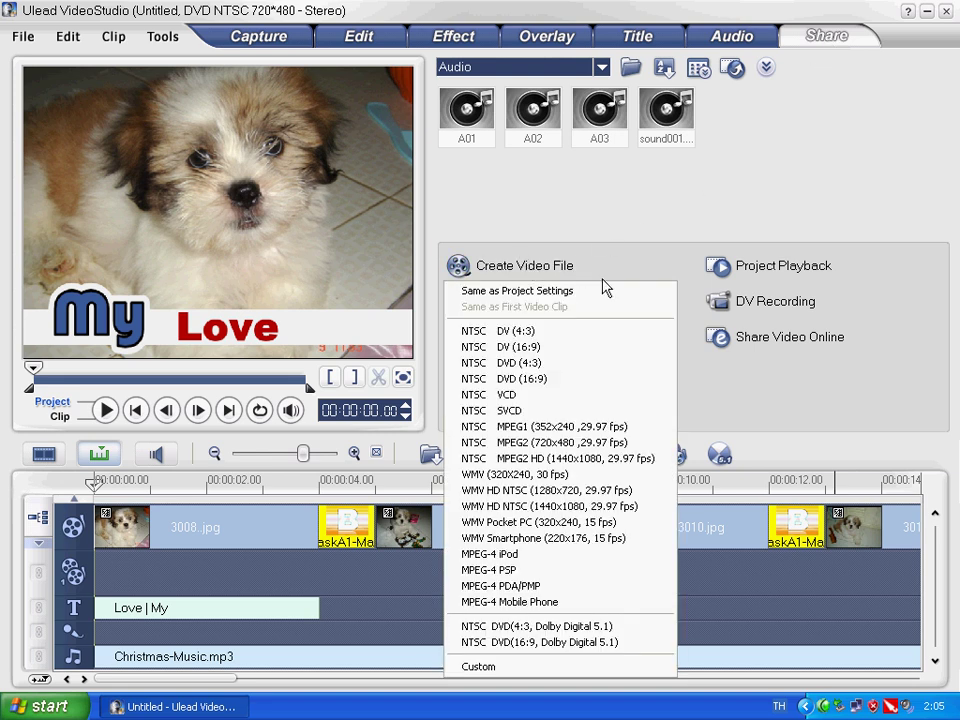
{"action": "left_click", "coordinate": [520, 667]}
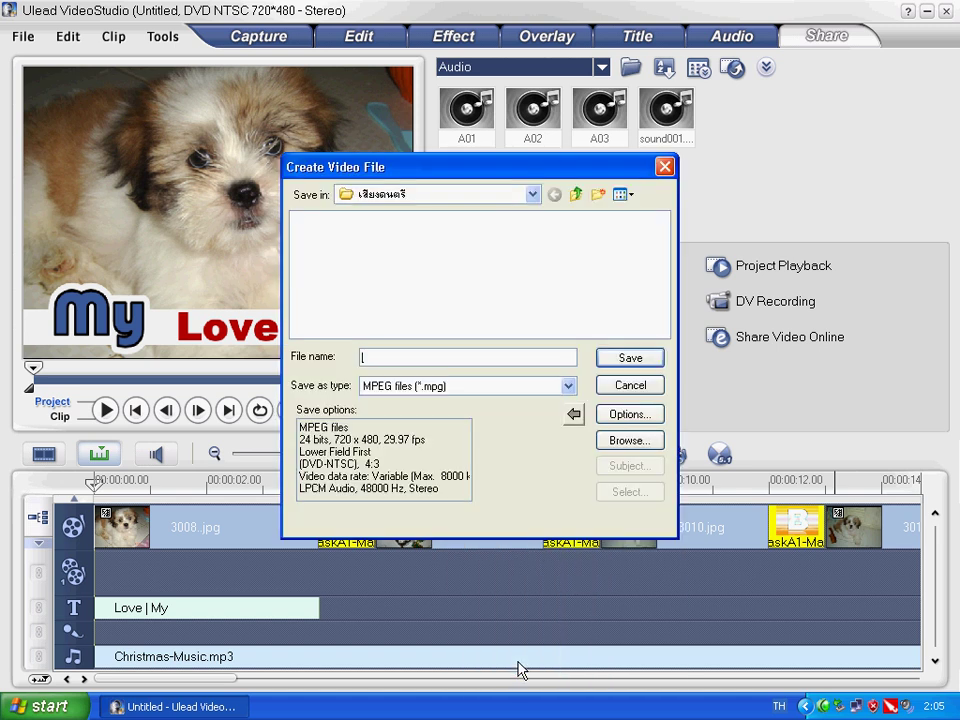
{"action": "left_click", "coordinate": [533, 195]}
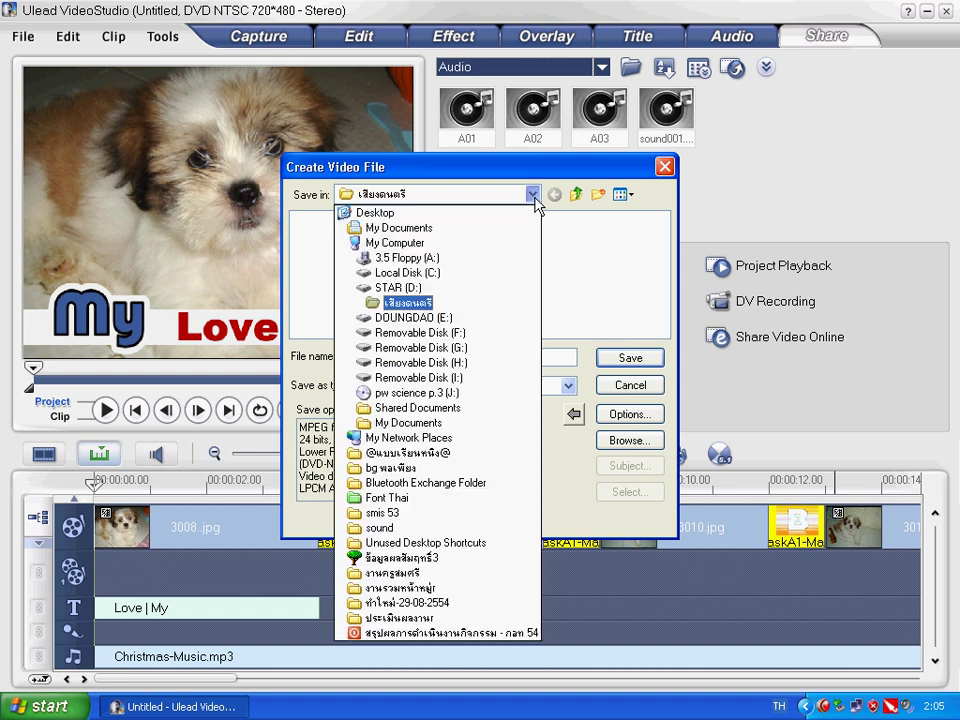
{"action": "left_click", "coordinate": [493, 287]}
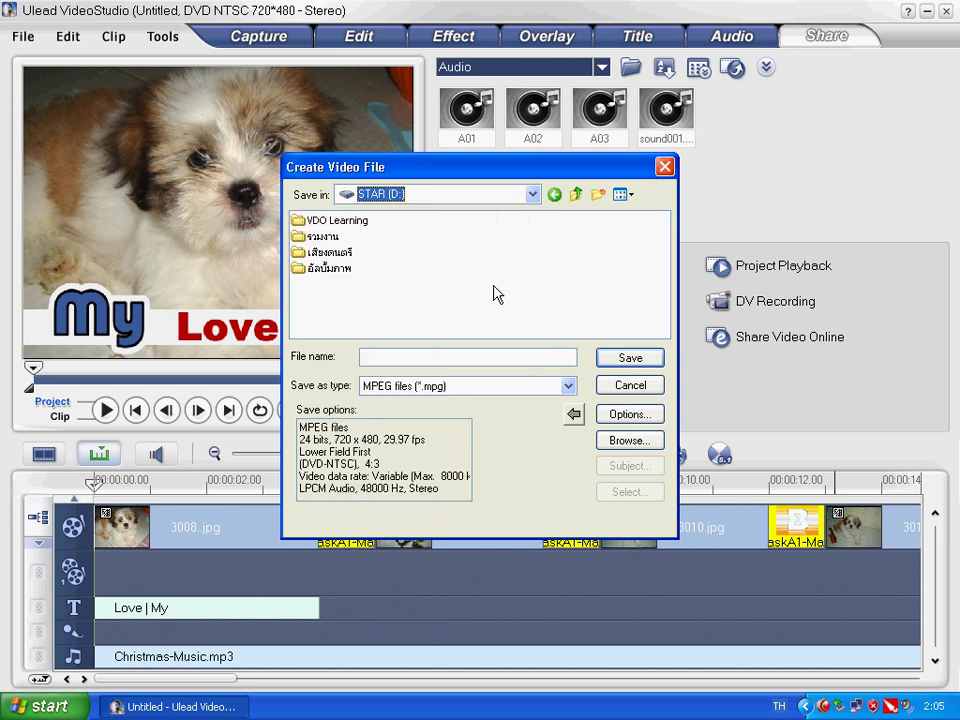
{"action": "left_click", "coordinate": [382, 359]}
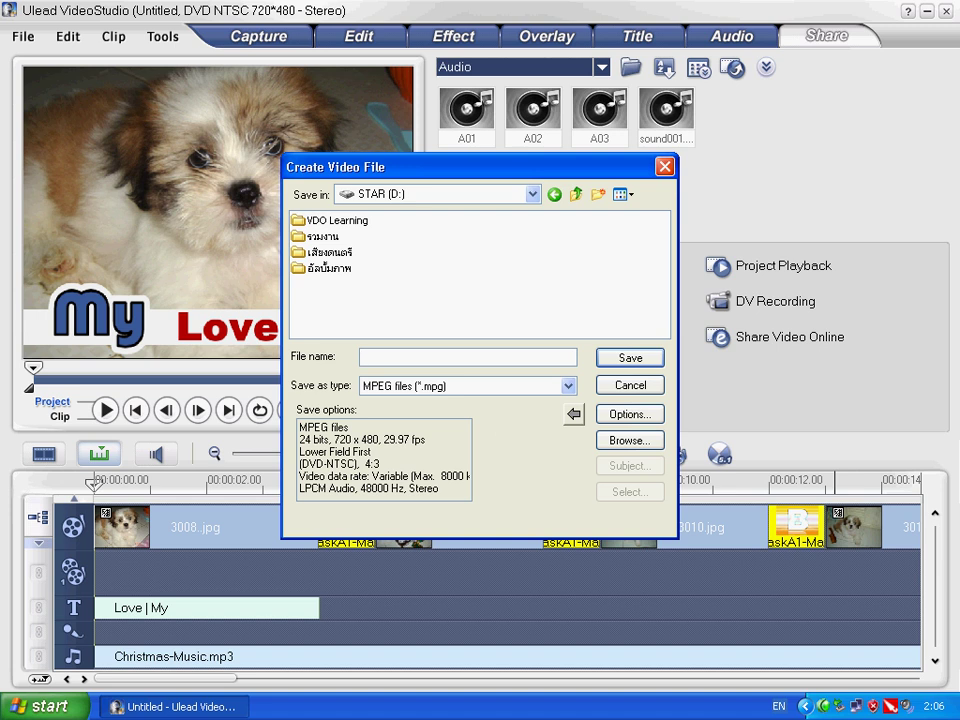
{"action": "type", "text": "my"}
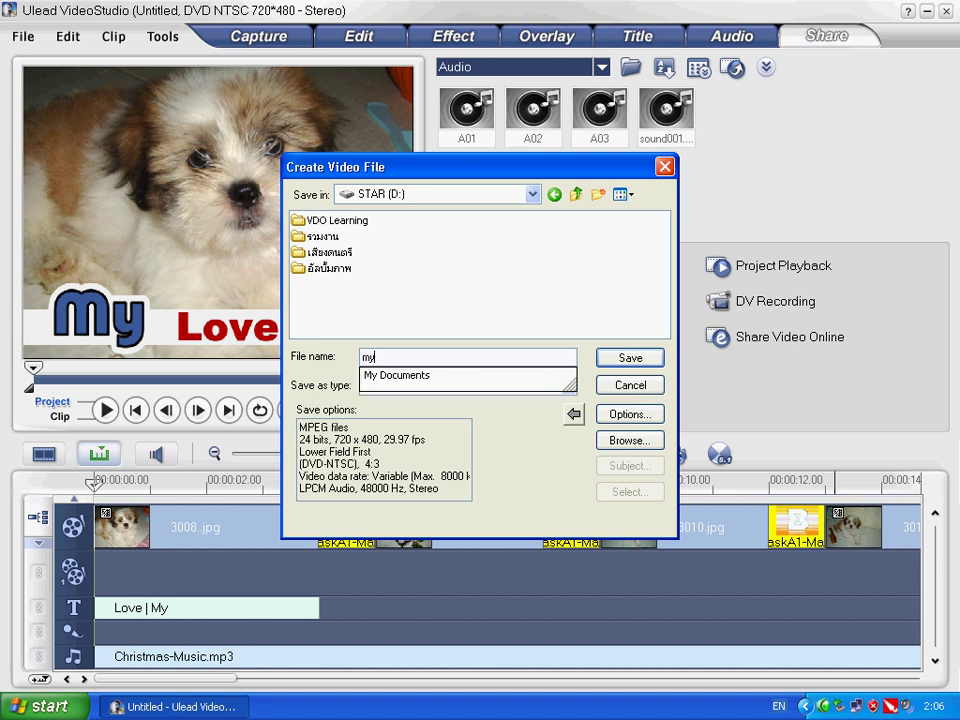
{"action": "type", "text": " love"}
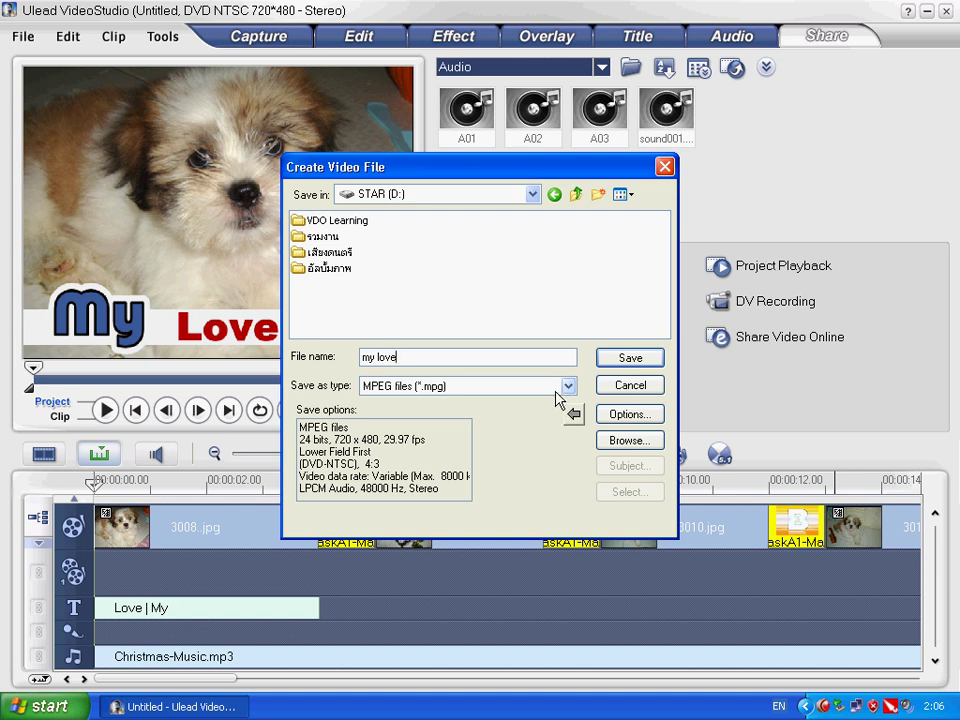
{"action": "left_click", "coordinate": [629, 360]}
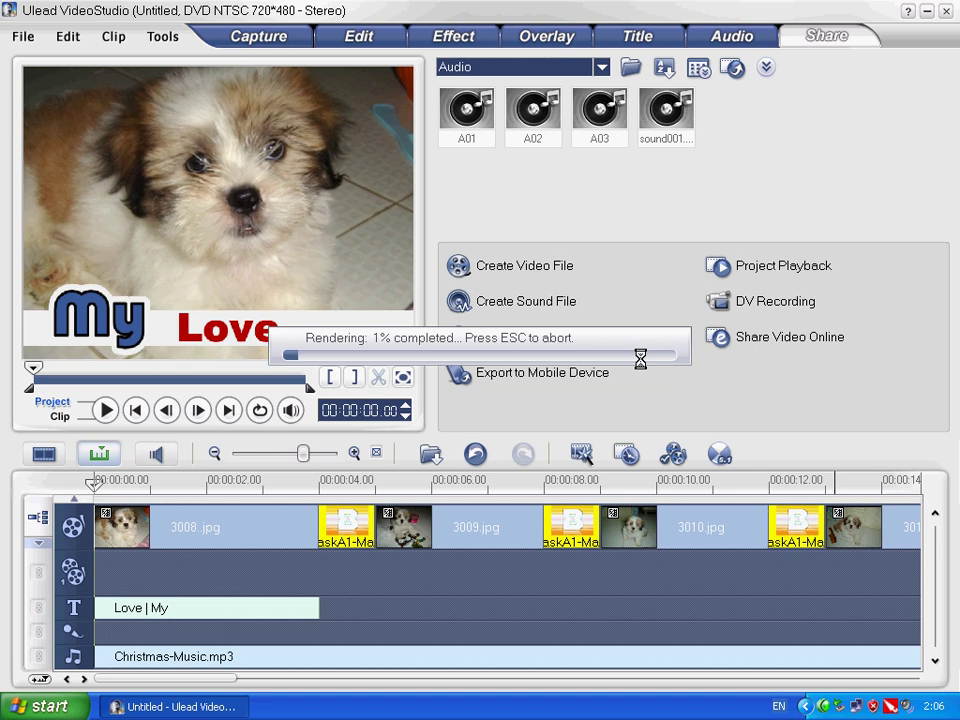